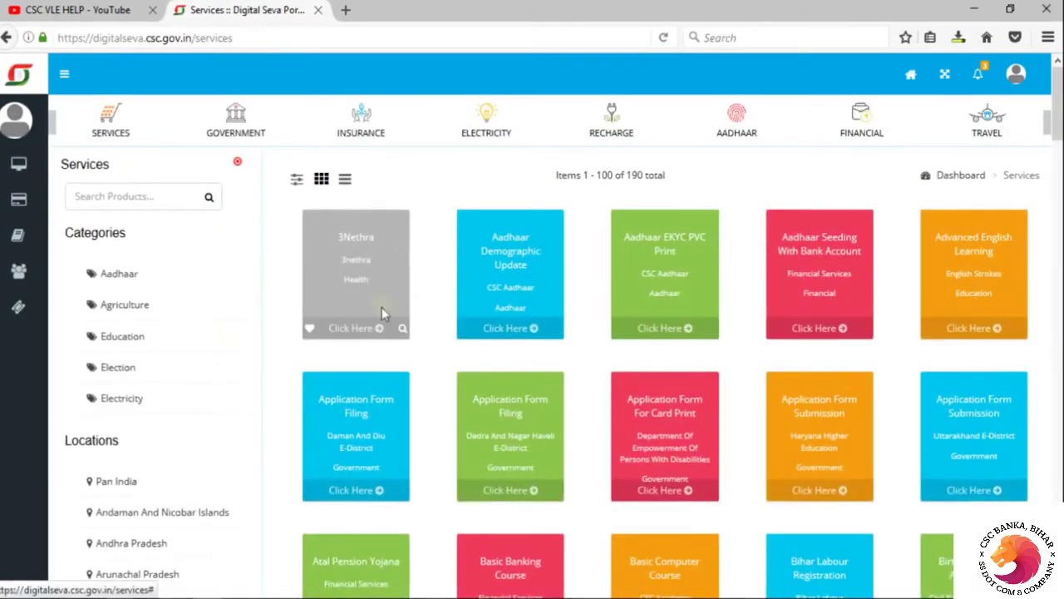
Search the product catalogue for 'jee' and open the Jeevan Pramaan service card
scroll(411, 423, down, 3)
scroll(411, 423, down, 4)
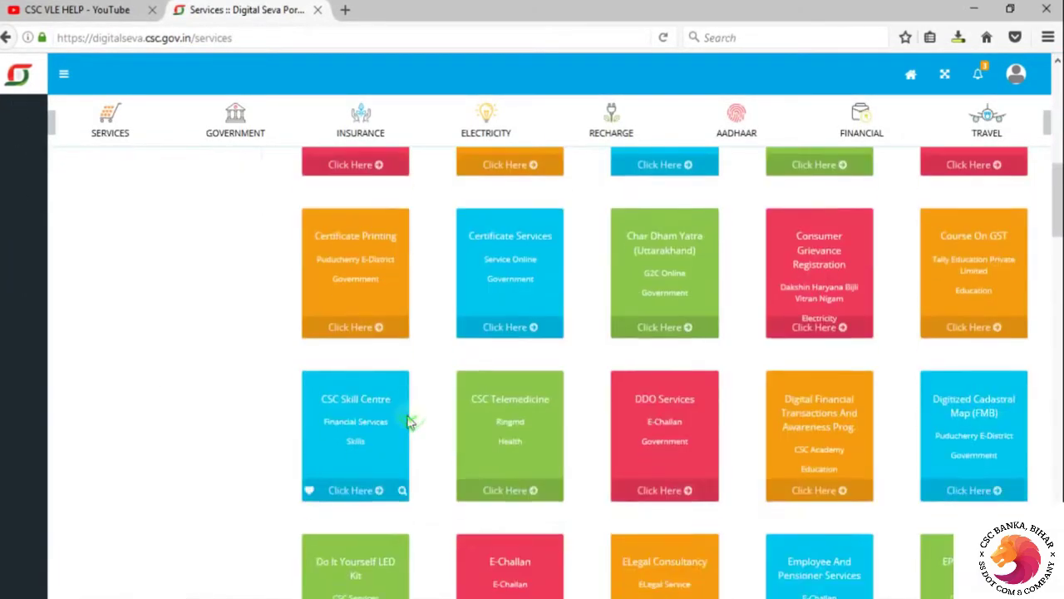
scroll(410, 422, up, 7)
mouse_move(60, 189)
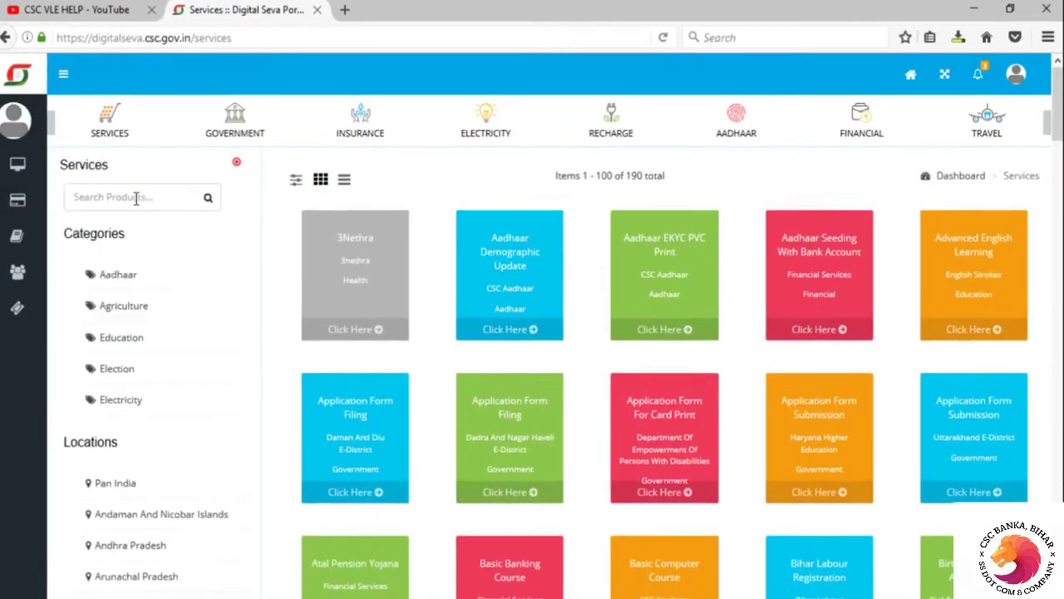
click(135, 198)
text(jee)
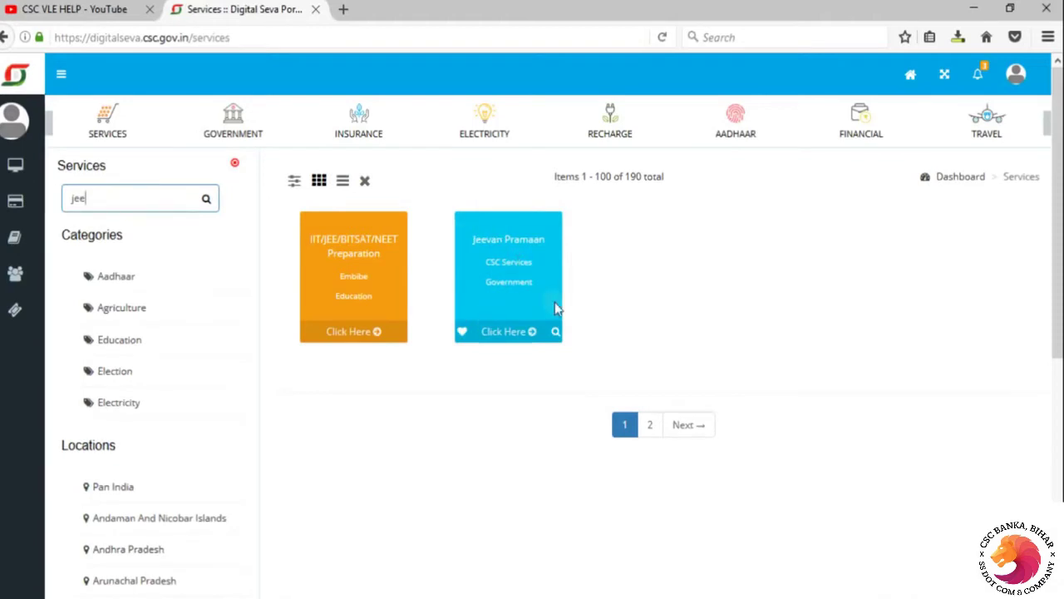
click(505, 335)
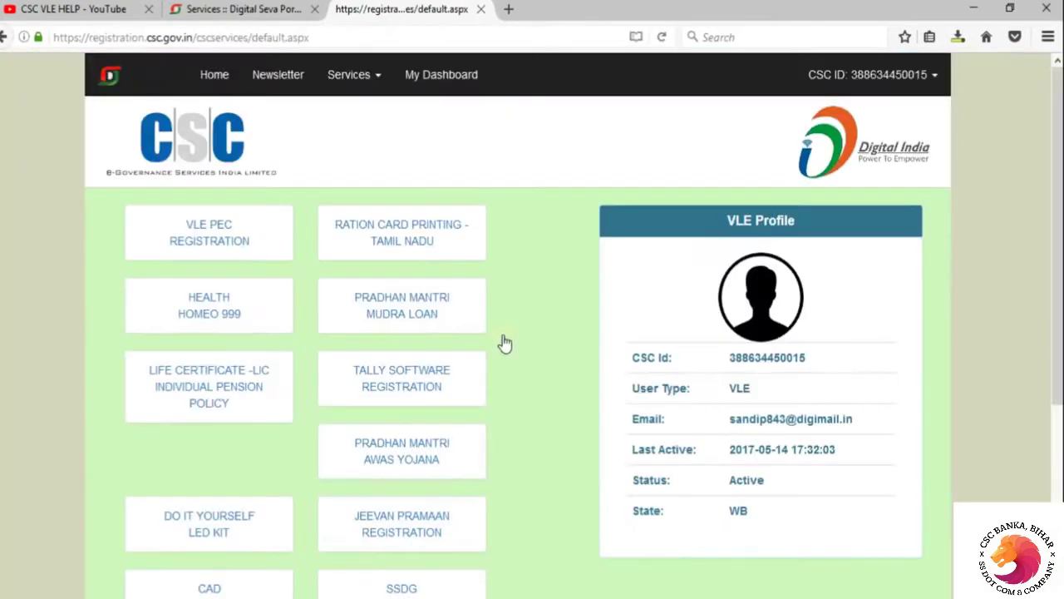
Open the JEEVAN PRAMAAN REGISTRATION tile on the CSC services page
scroll(503, 340, down, 3)
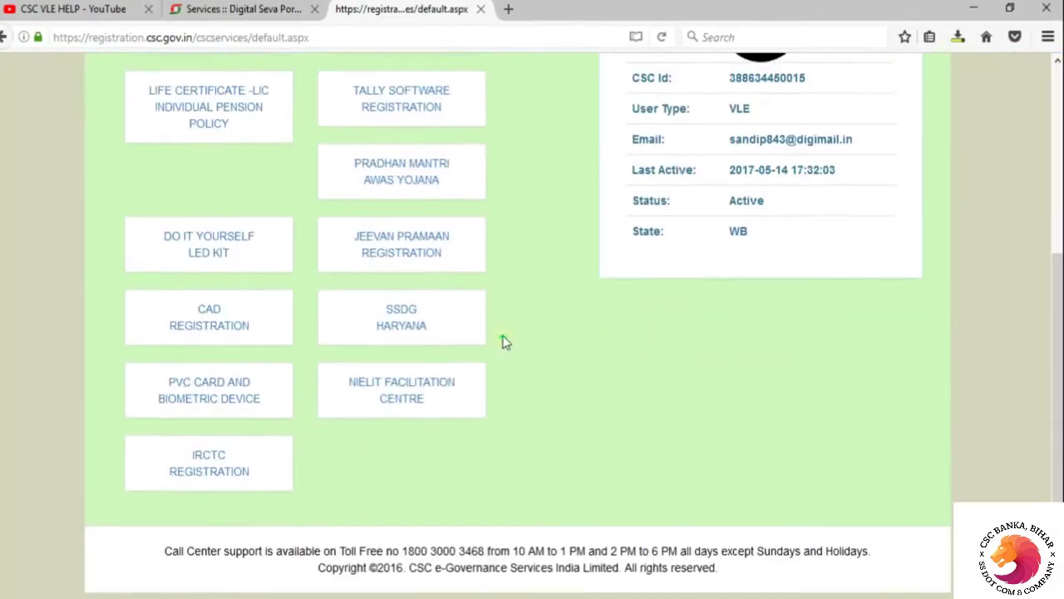
scroll(827, 359, up, 2)
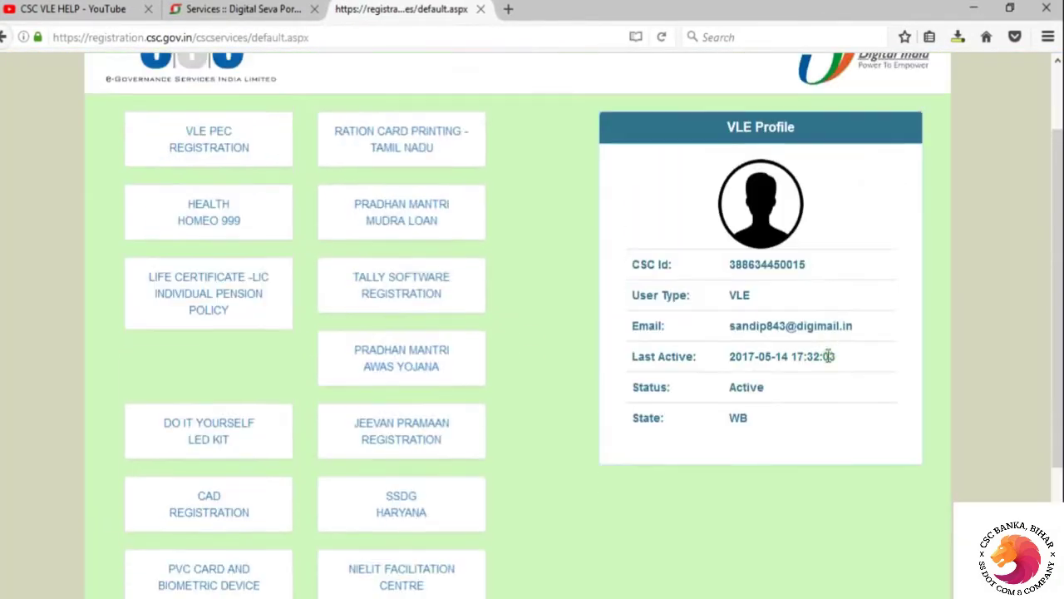
scroll(678, 419, down, 2)
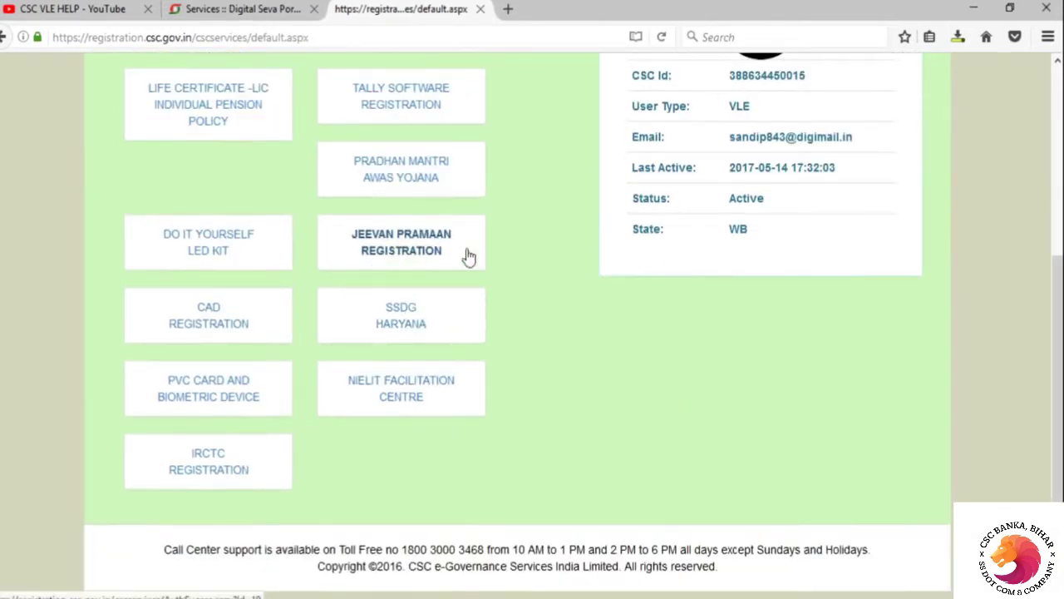
click(403, 257)
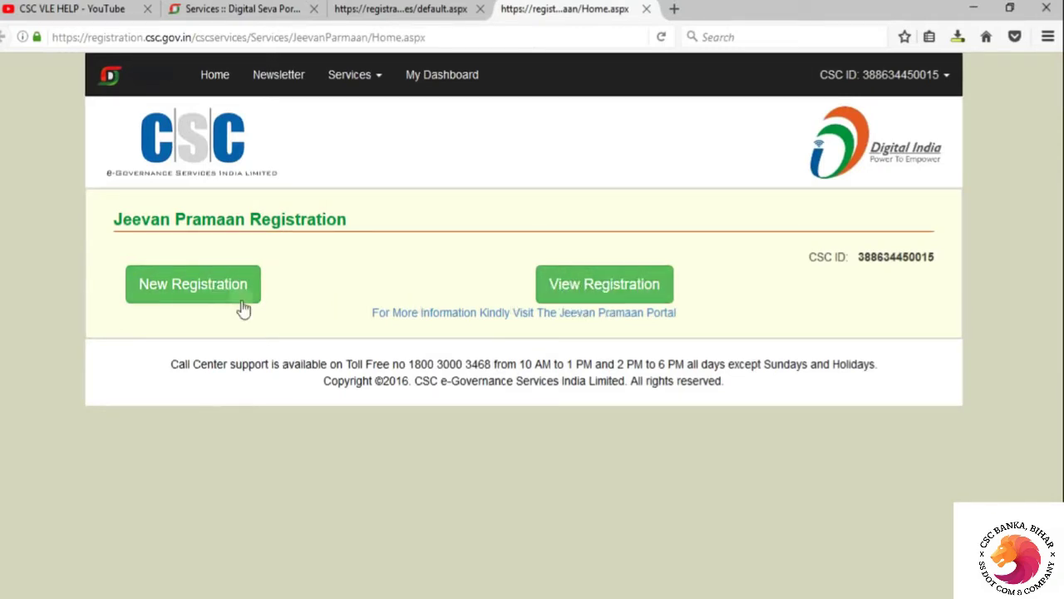
Start a New Registration, enter the pensioner's Aadhaar number from the saved suggestion, and continue
click(208, 286)
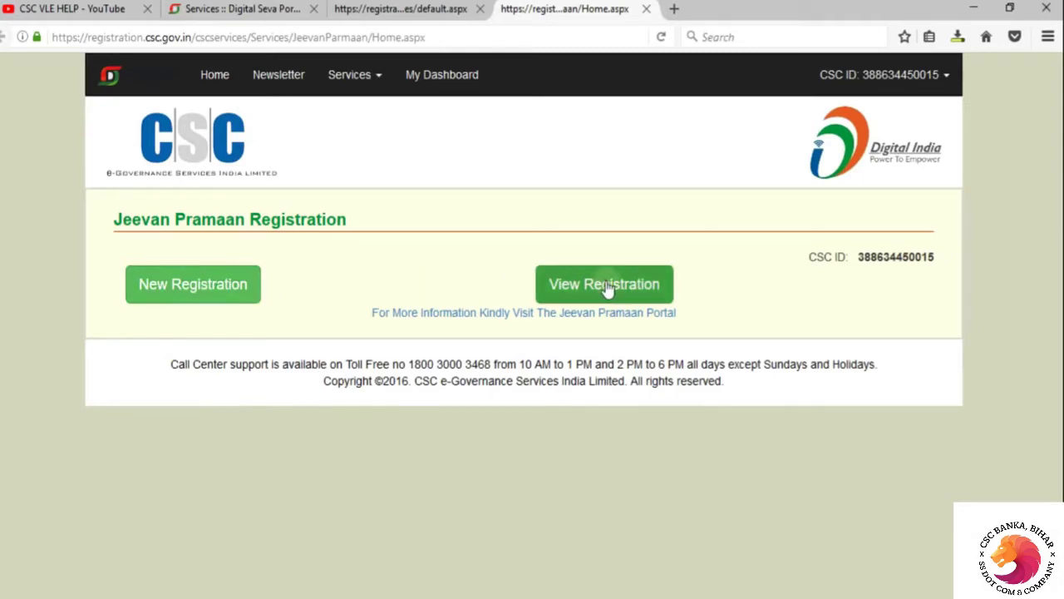
click(187, 286)
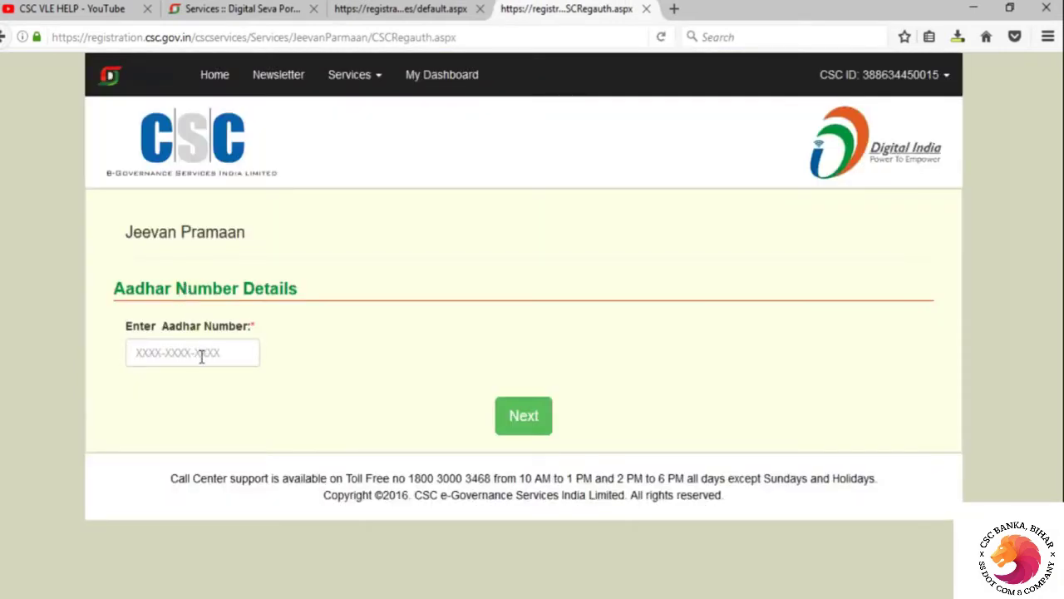
click(201, 355)
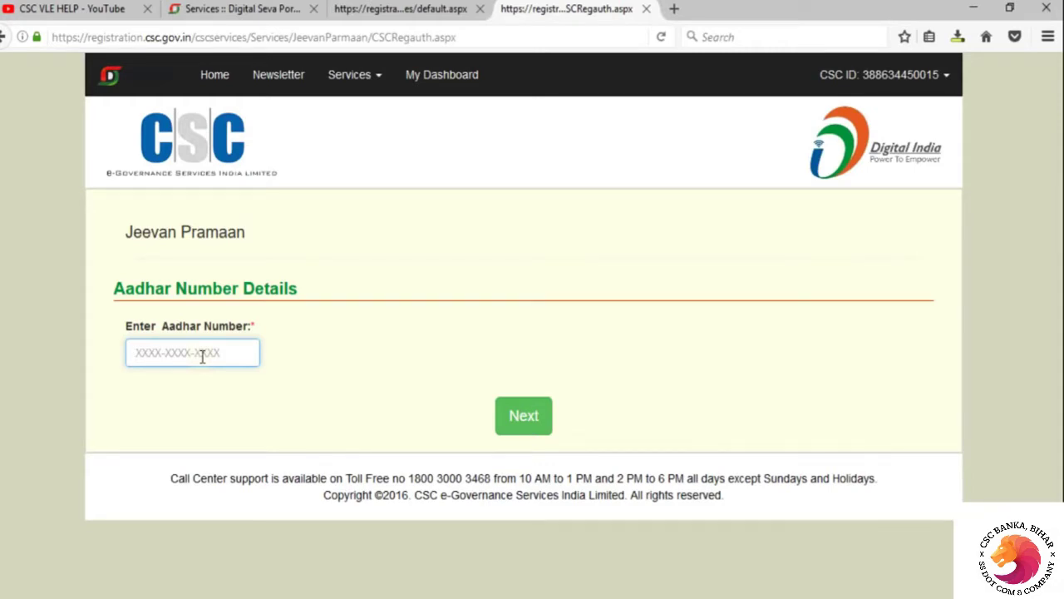
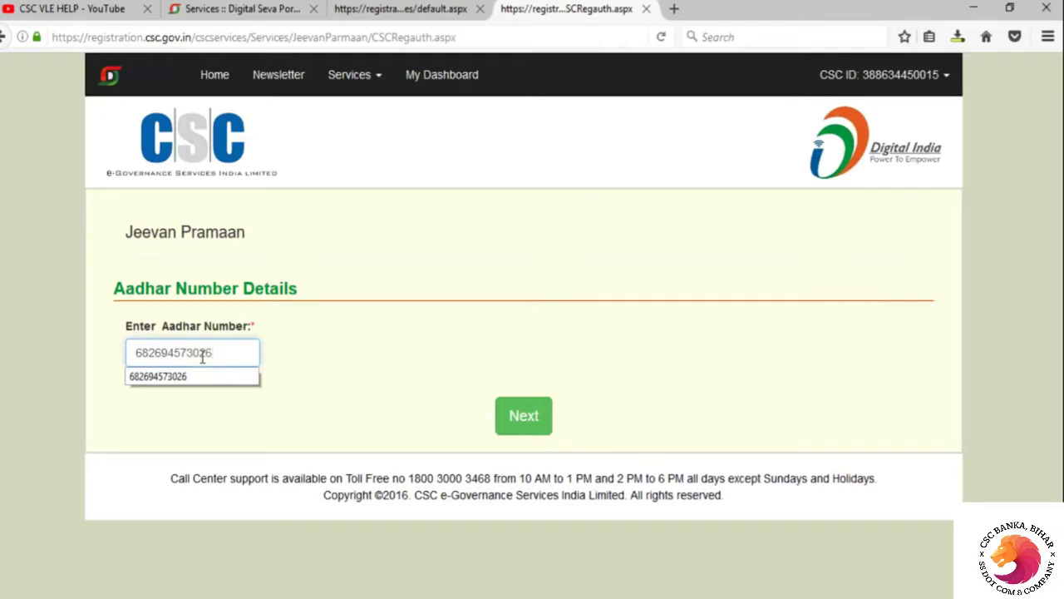
click(197, 376)
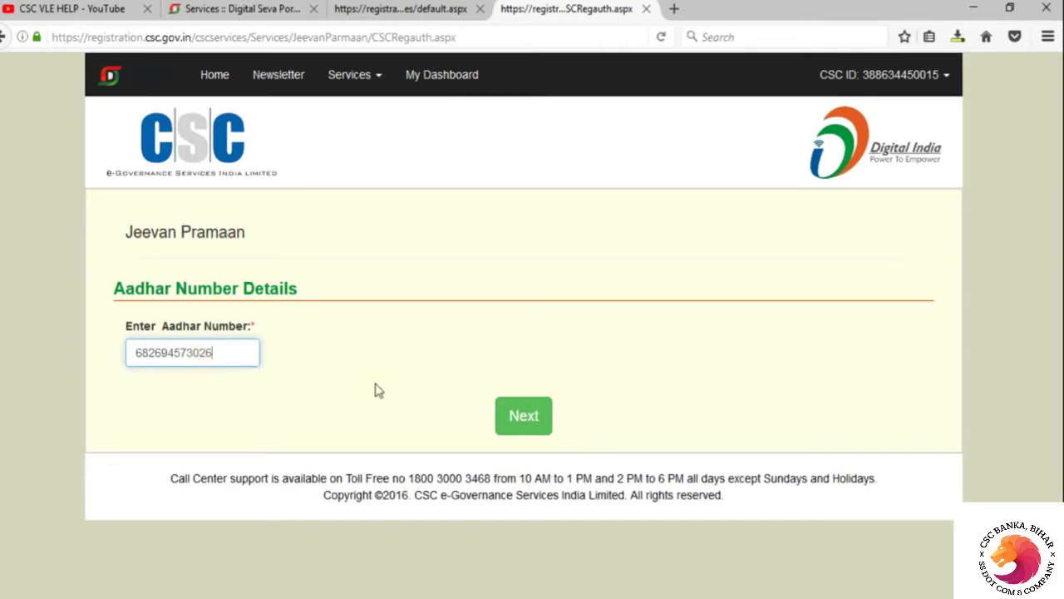
click(524, 424)
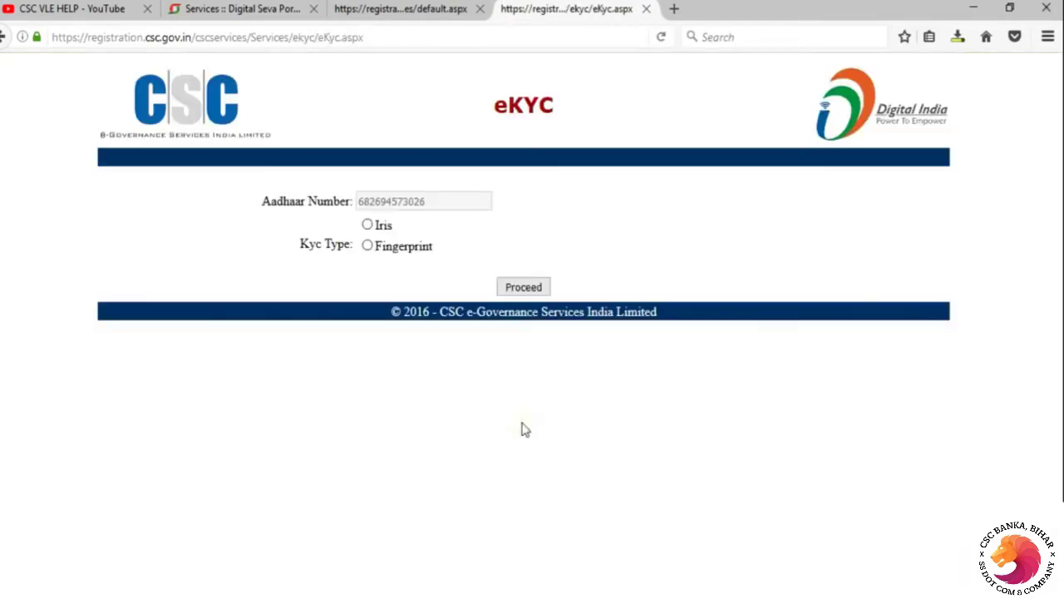
Proceed to Aadhaar KYC and allow Java to run on the KYC page
click(519, 291)
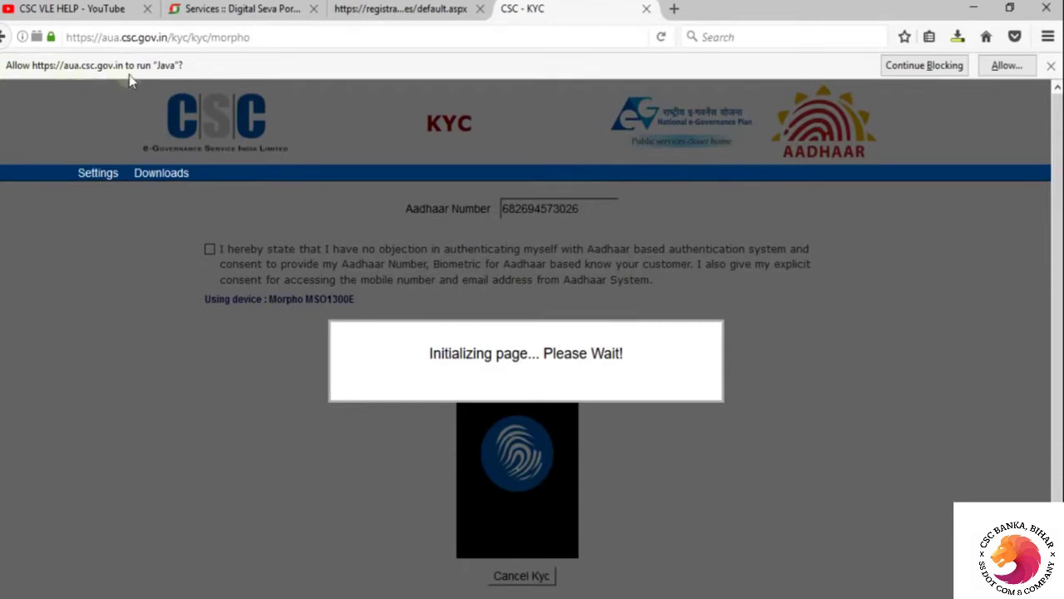
click(1006, 66)
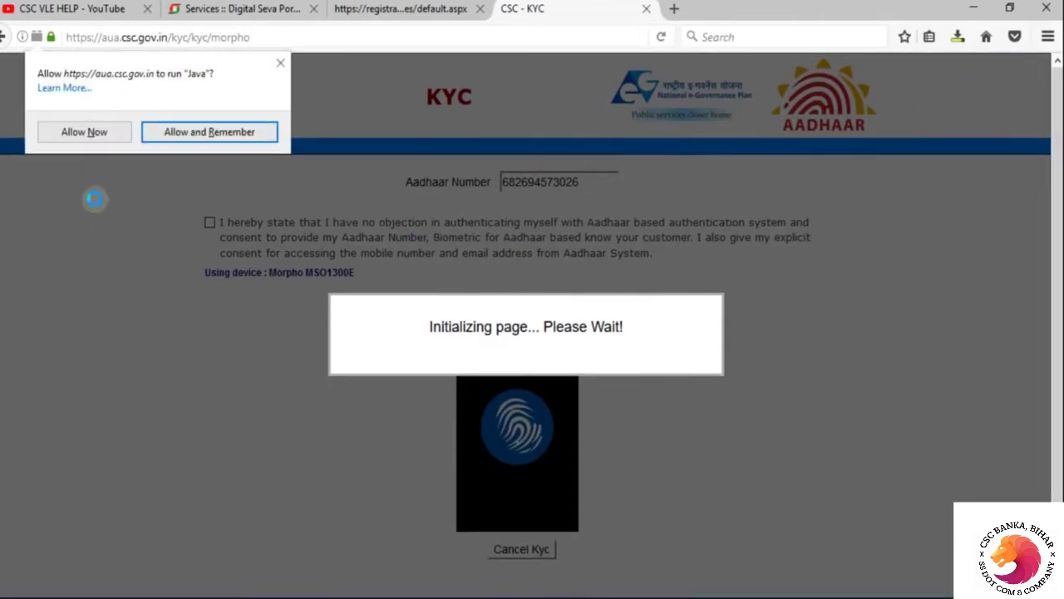
click(86, 137)
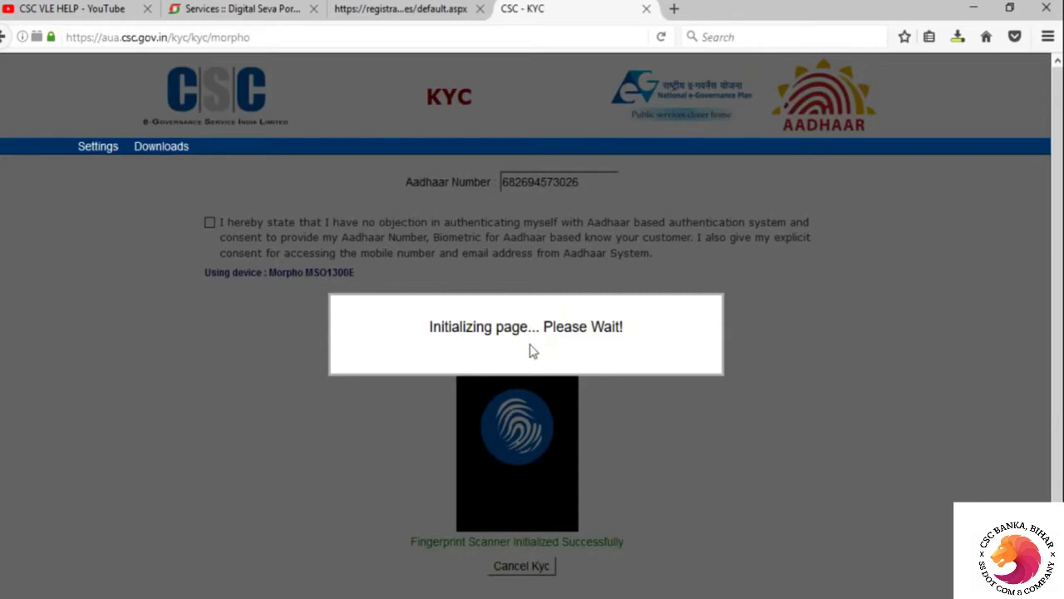
Dismiss the Morpho driver downloads and accept the Aadhaar authentication consent statement
click(166, 148)
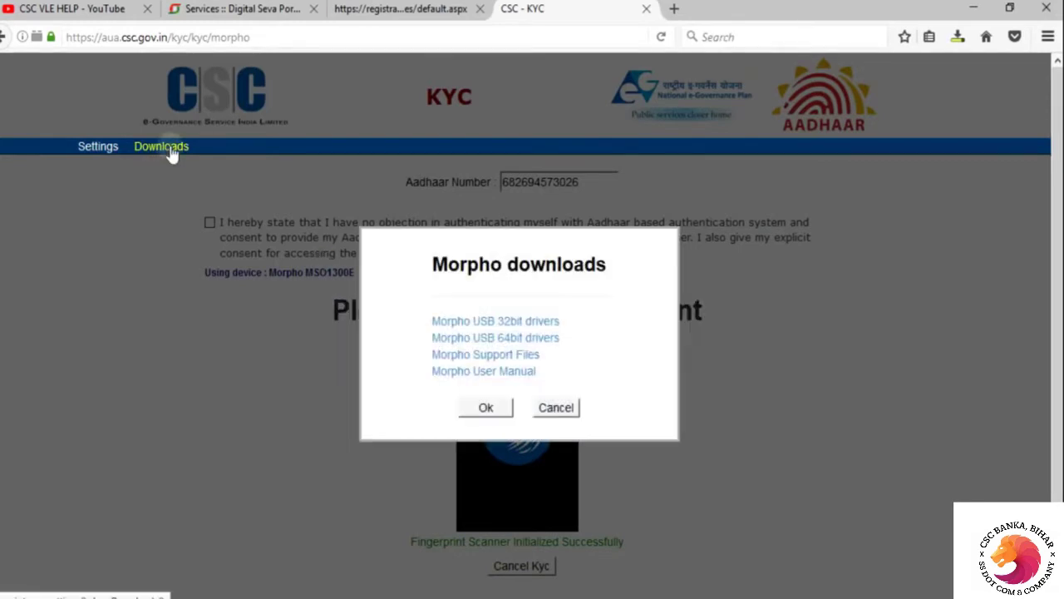
click(553, 408)
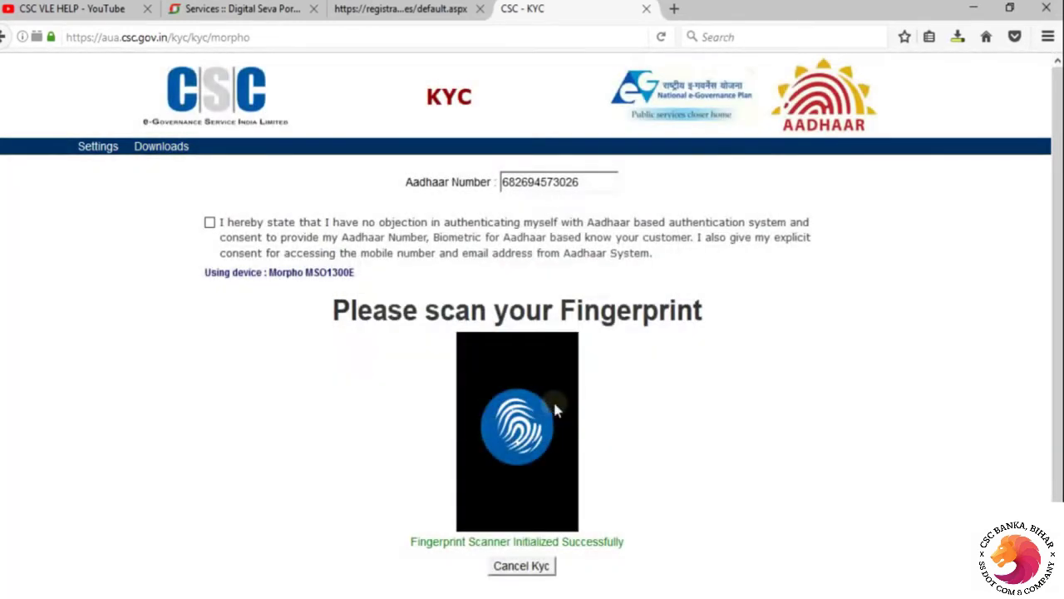
click(210, 223)
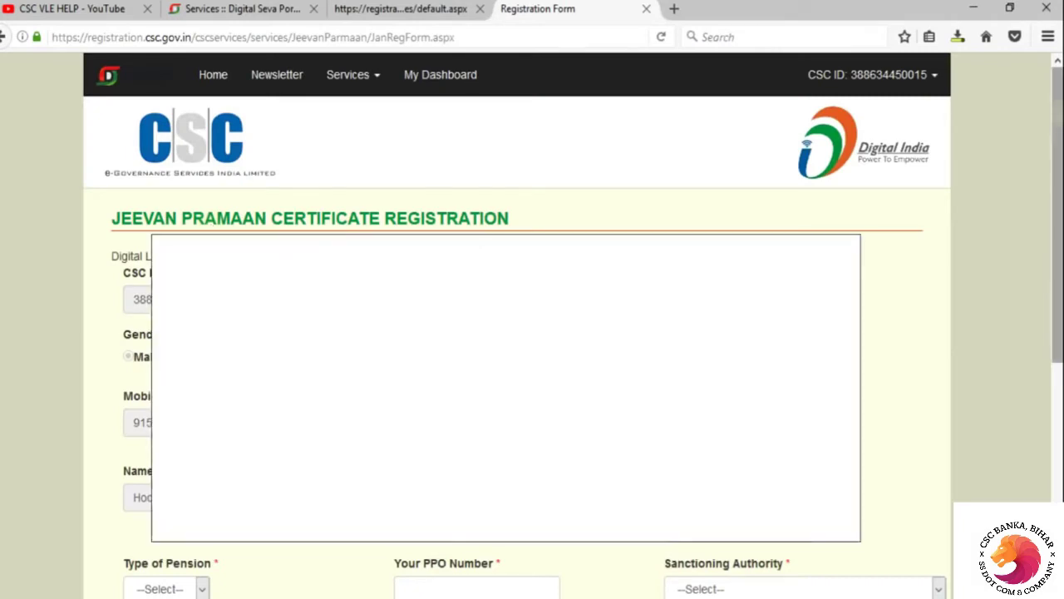
Review the prefilled form and pension type options, then bring up ppo new.pdf in Adobe Reader
scroll(907, 374, down, 5)
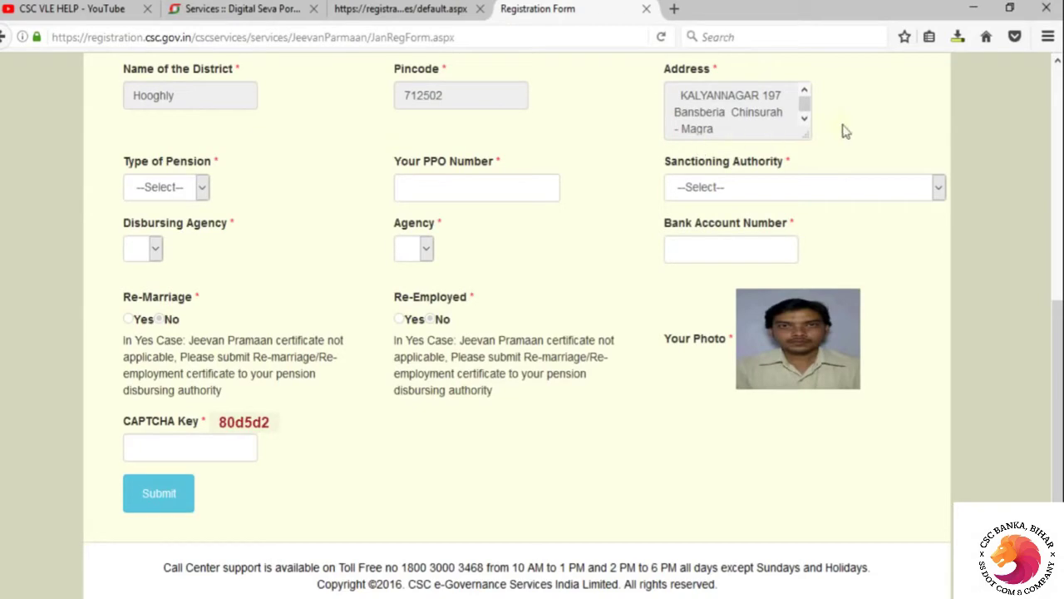
scroll(515, 142, up, 5)
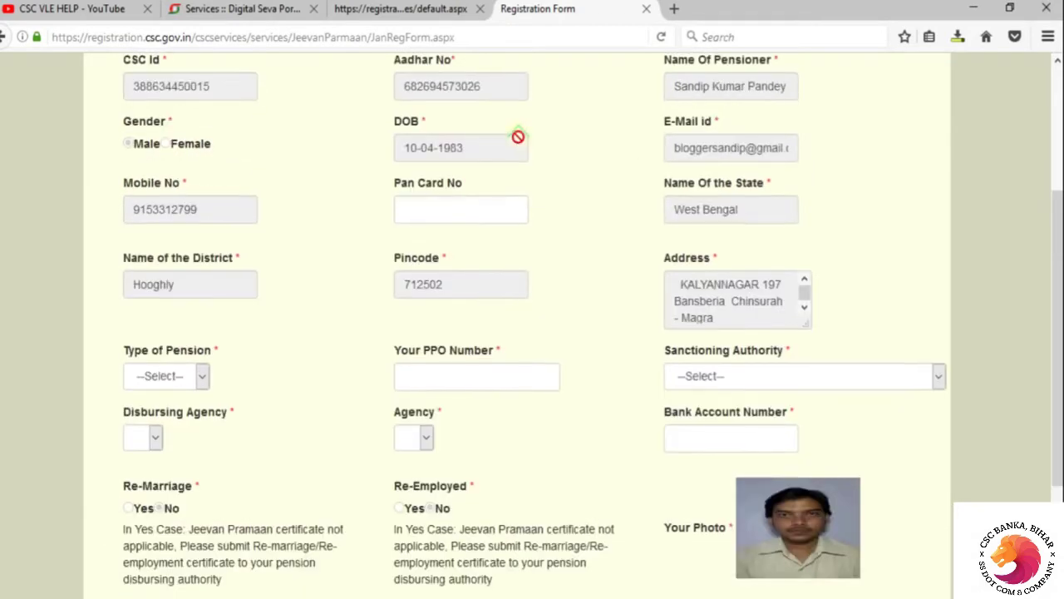
scroll(499, 142, down, 5)
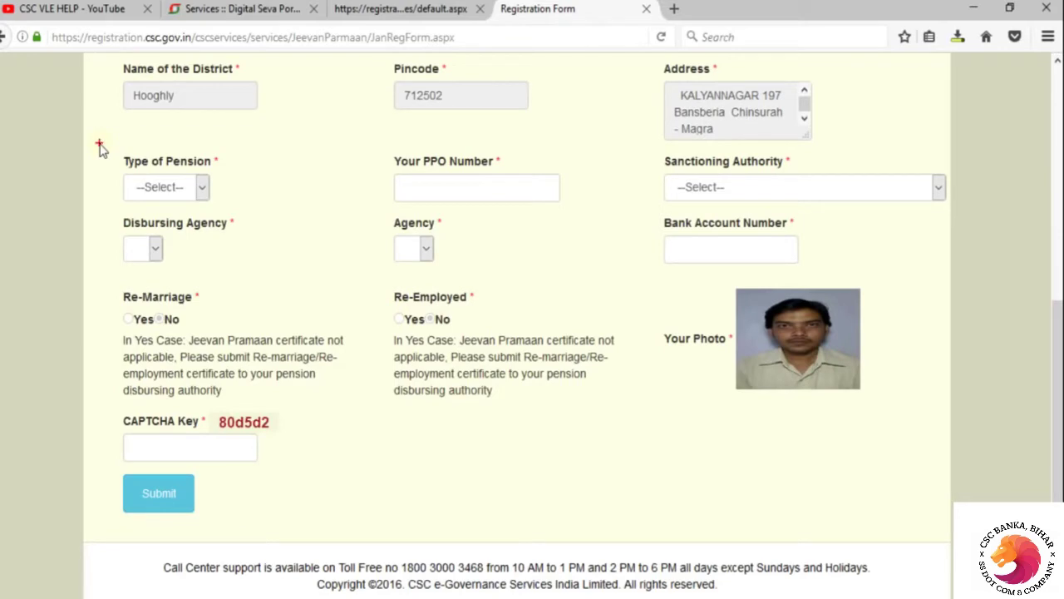
mouse_move(89, 134)
mouse_down()
mouse_move(303, 329)
mouse_move(630, 344)
mouse_move(961, 483)
mouse_move(963, 562)
mouse_move(962, 553)
mouse_up()
mouse_move(83, 138)
mouse_down()
mouse_move(108, 181)
mouse_move(246, 214)
mouse_up()
click(202, 187)
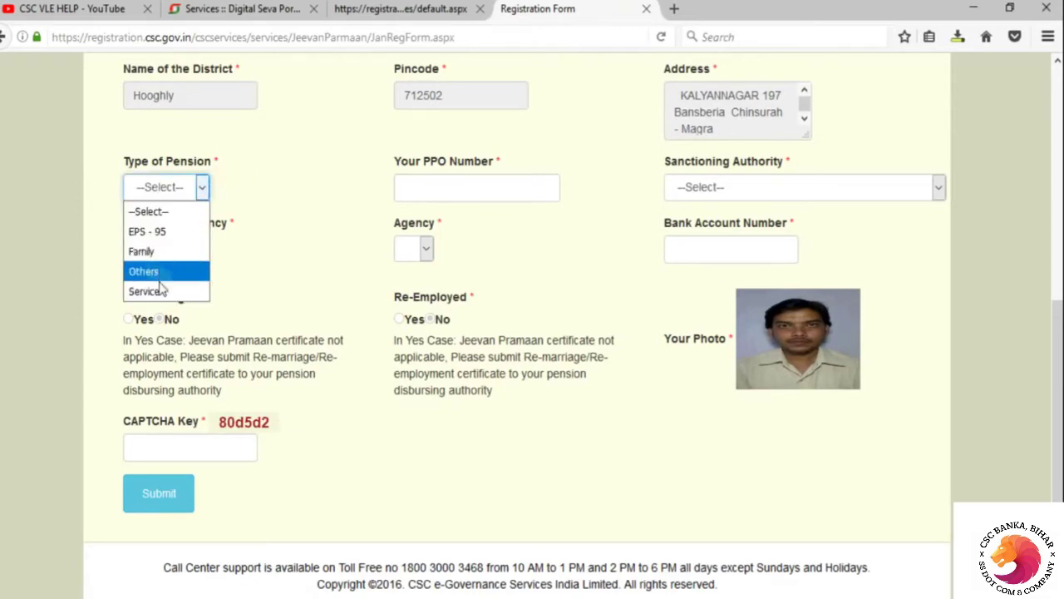
click(243, 203)
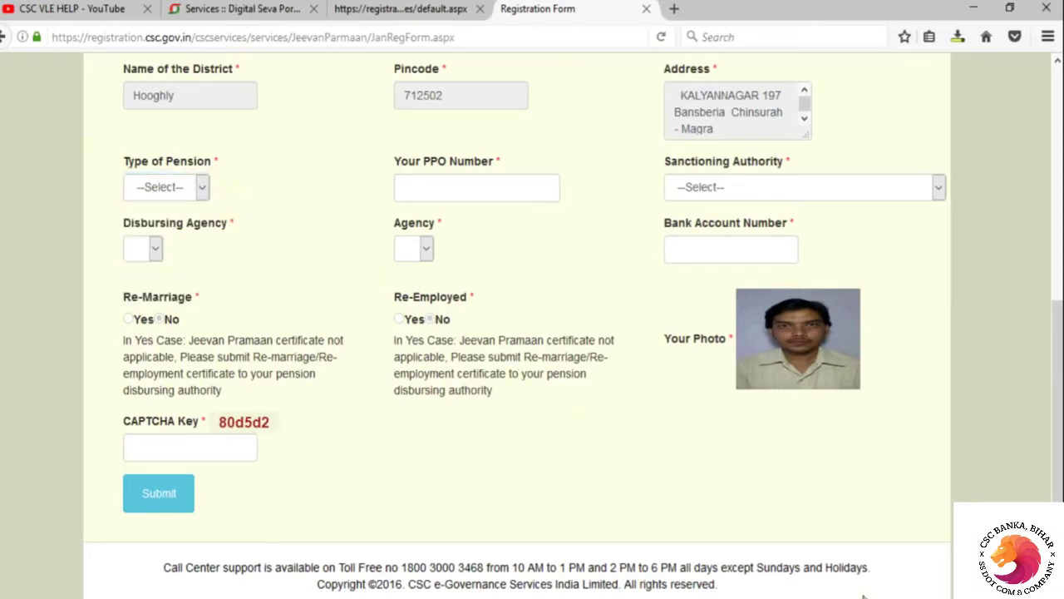
click(808, 597)
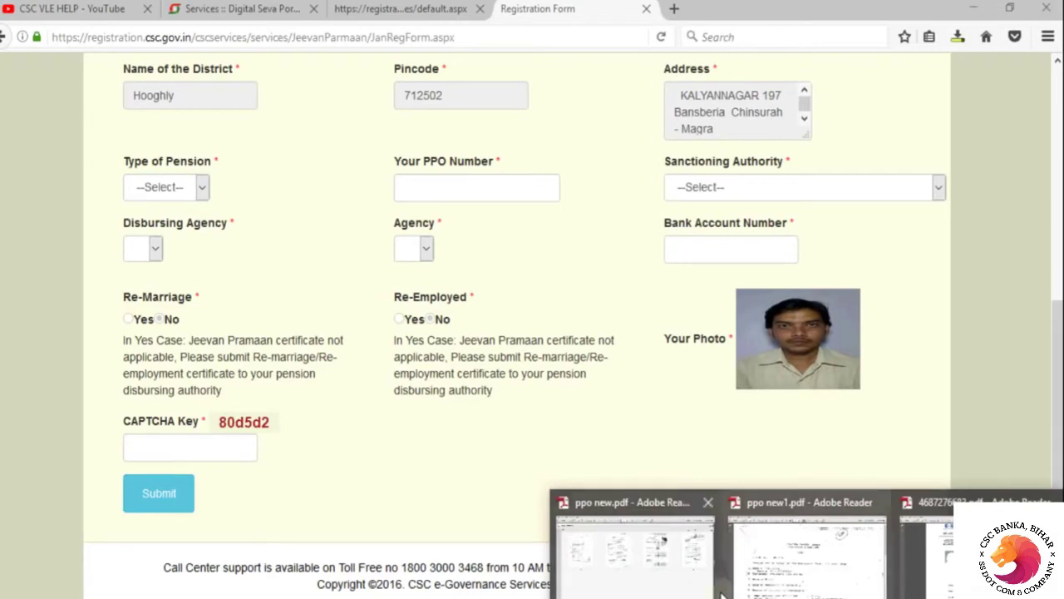
click(682, 580)
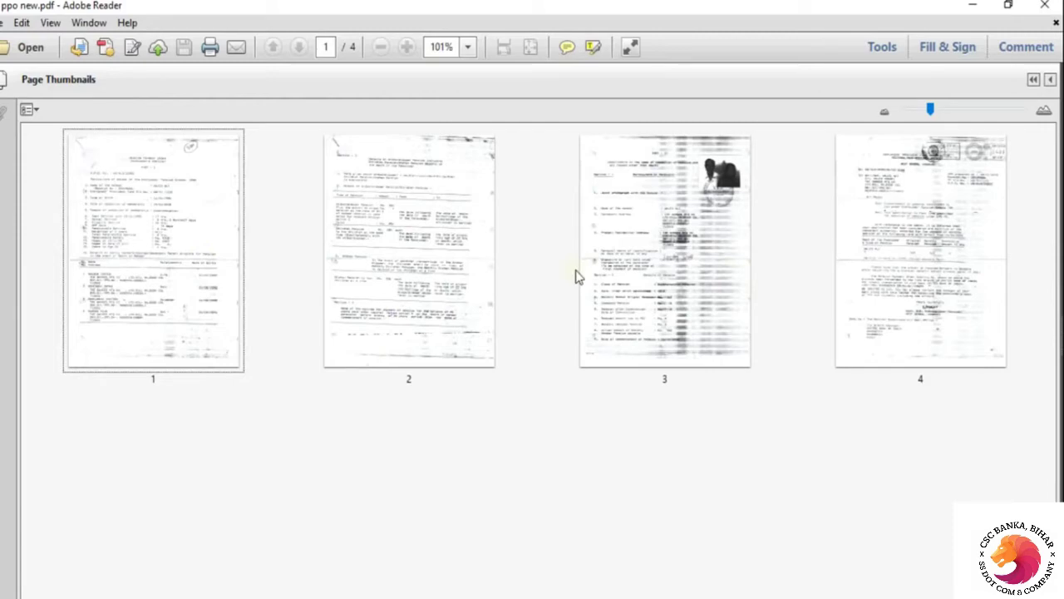
Switch to the ppo new1.pdf scan, zoom out, and mark the Particulars of member line
click(974, 7)
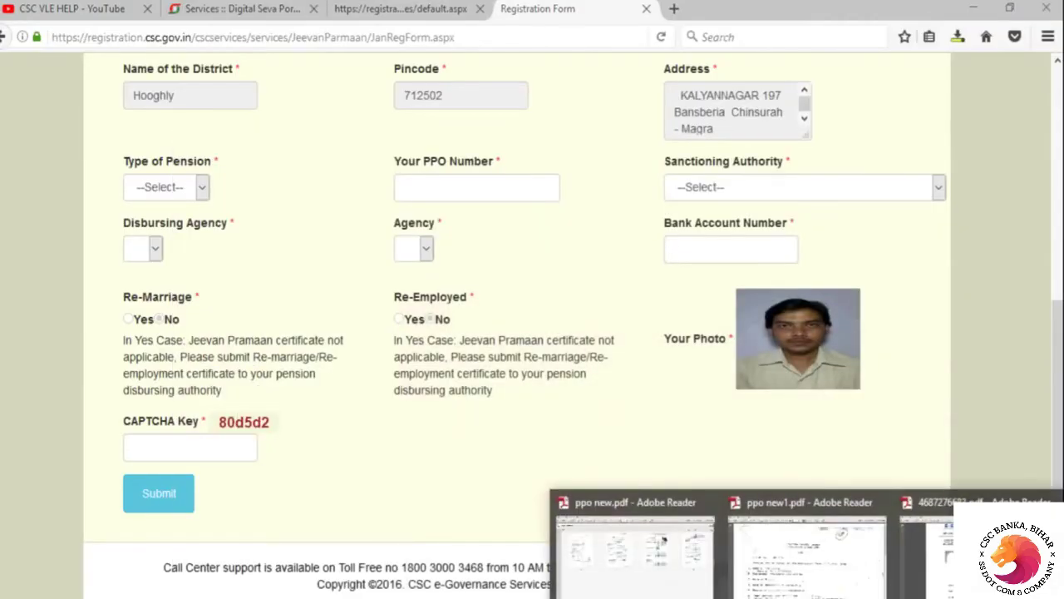
click(834, 584)
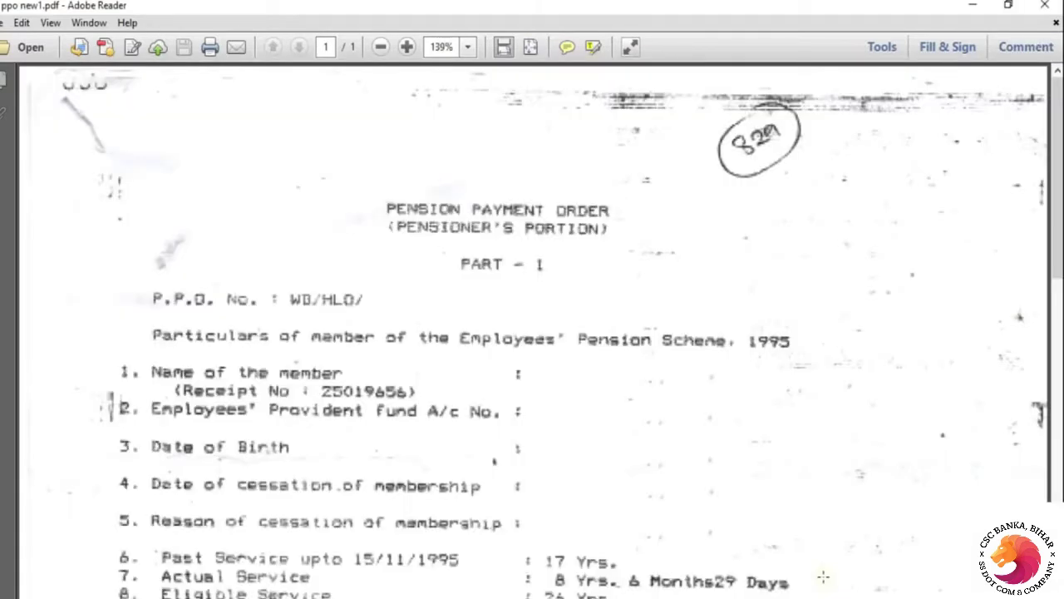
key(ctrl+minus)
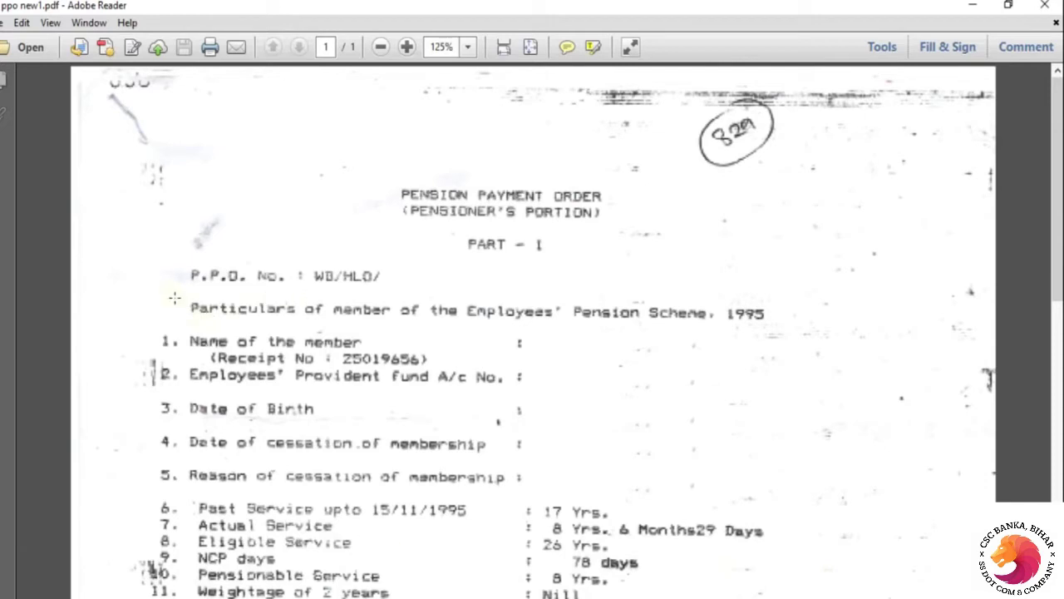
drag(174, 298, 434, 329)
drag(174, 296, 823, 328)
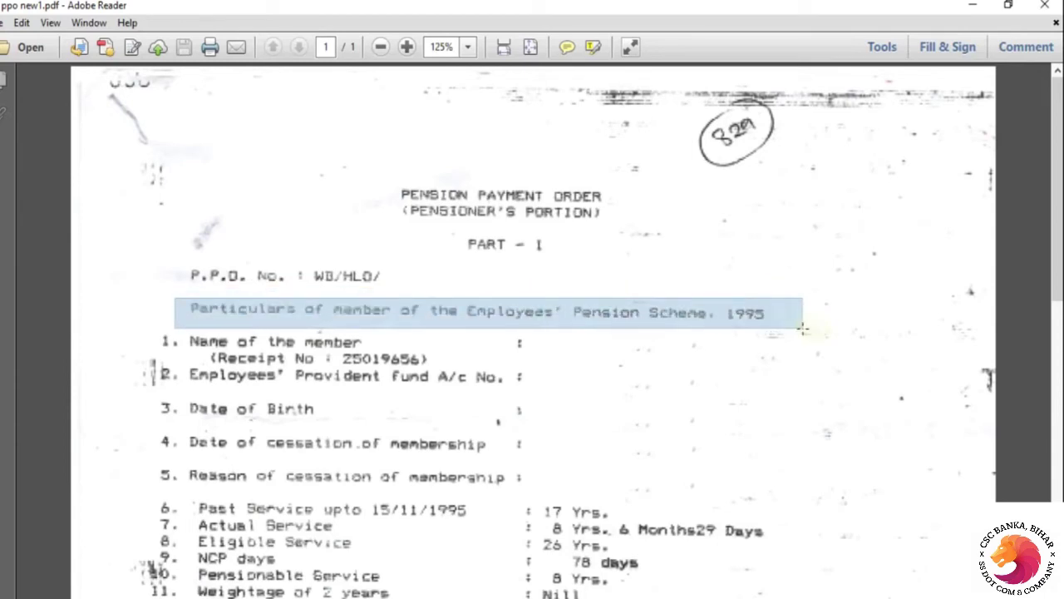
click(800, 327)
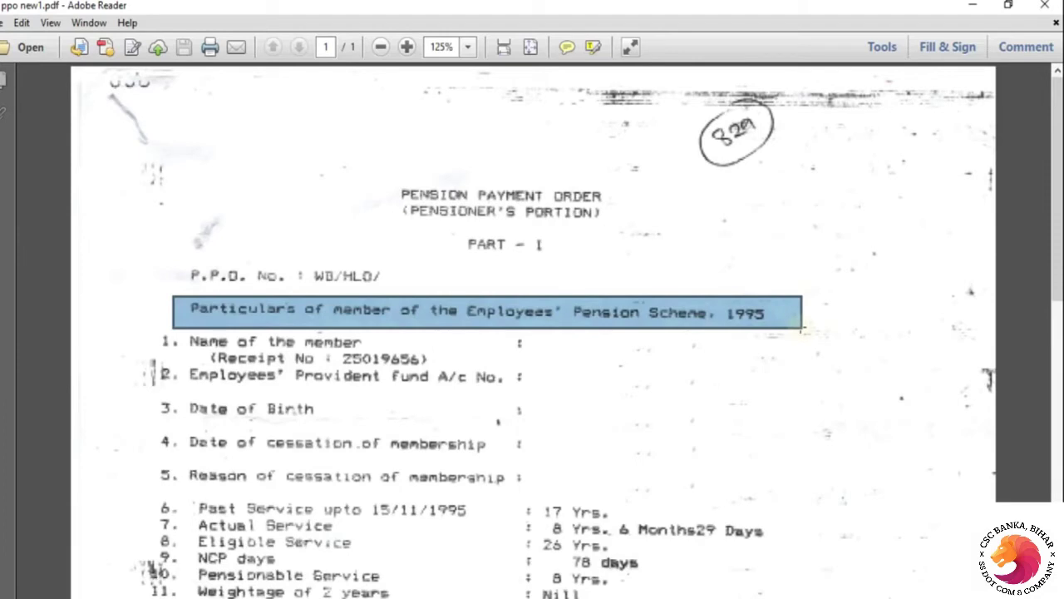
key(alt)
Set Type of Pension to EPS - 95, select the PPO Number box, and return to ppo new1.pdf
key(alt+Tab)
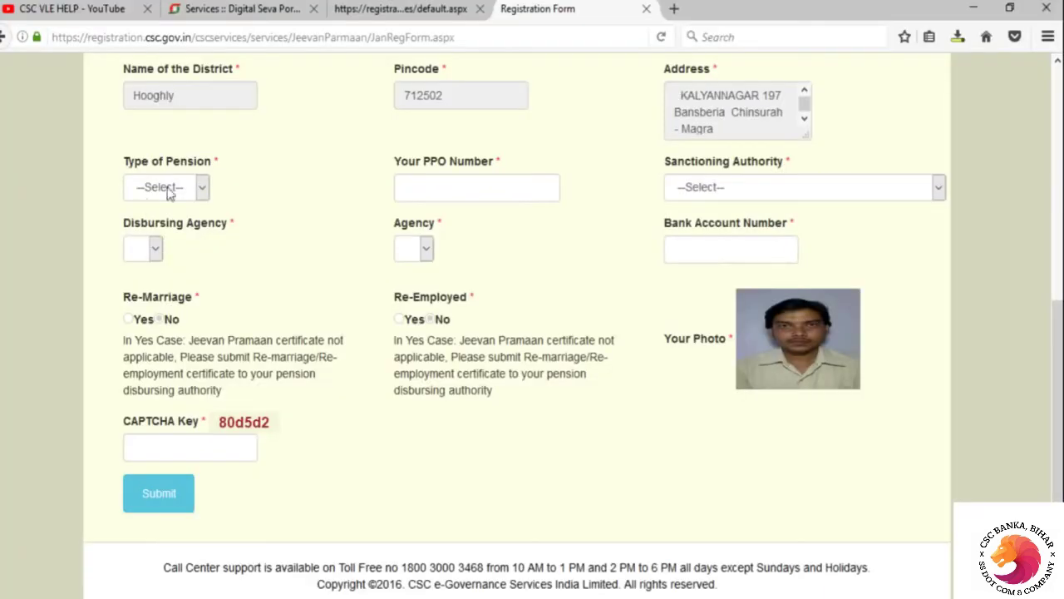
click(199, 188)
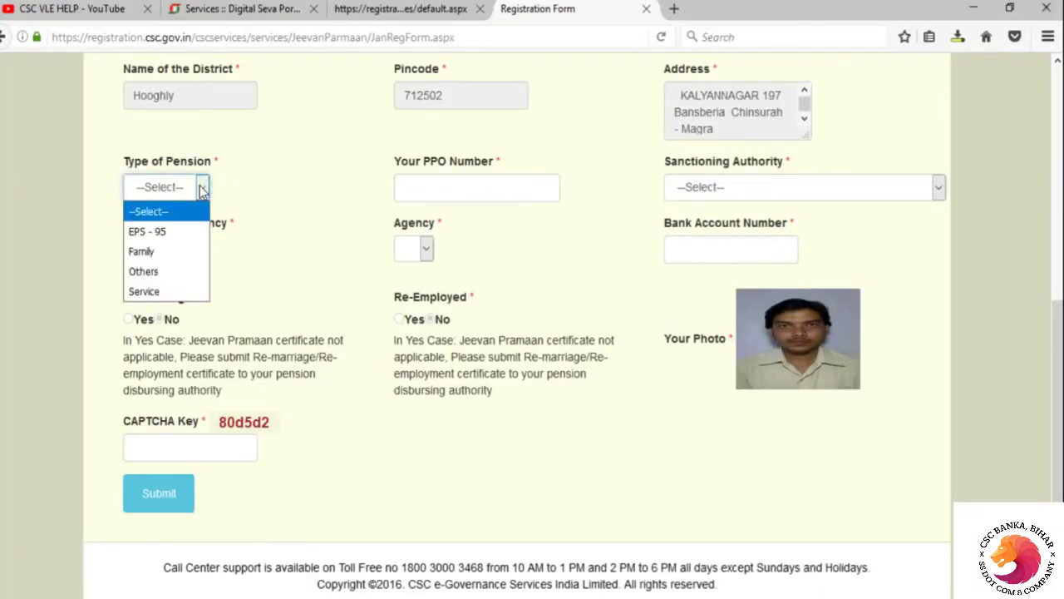
click(170, 234)
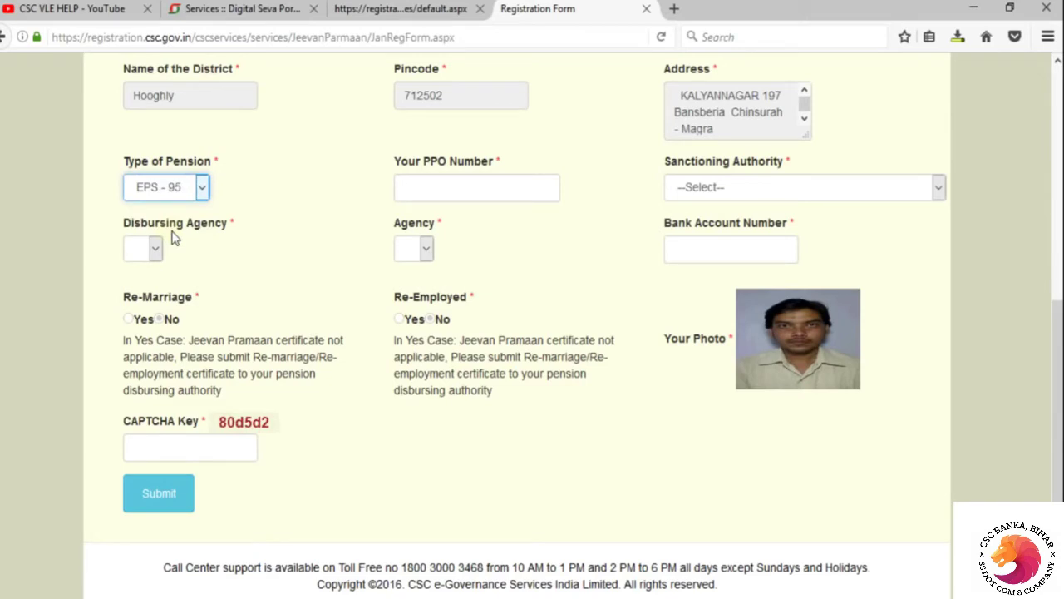
click(201, 188)
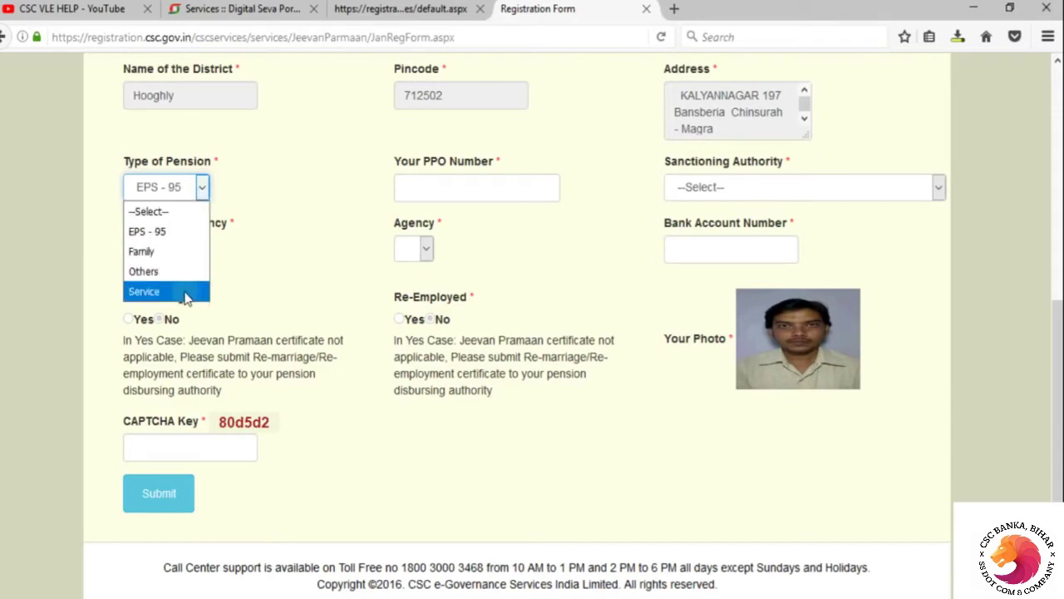
click(186, 295)
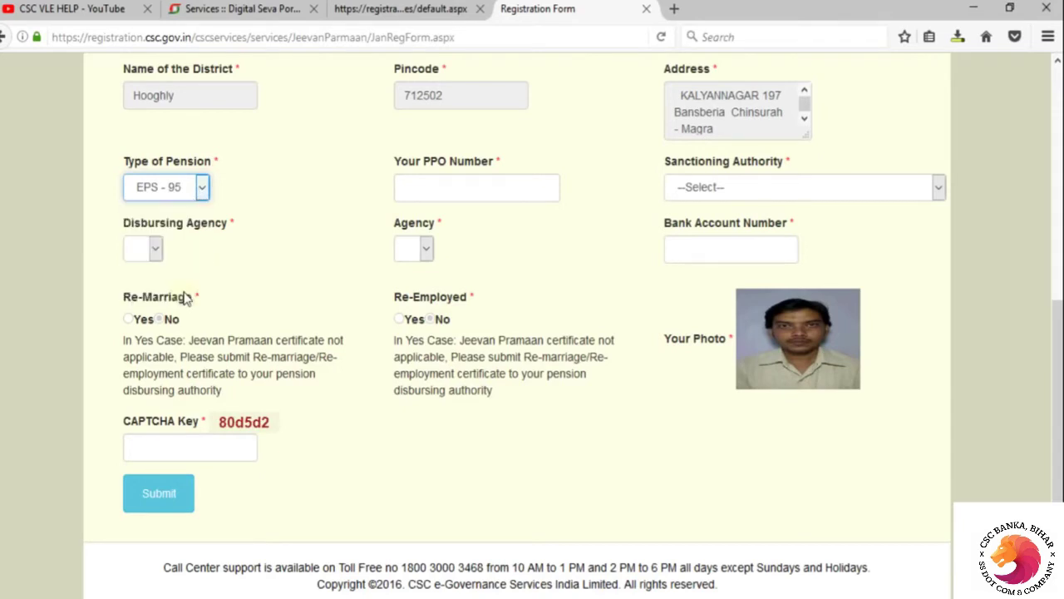
click(201, 188)
click(162, 232)
click(412, 191)
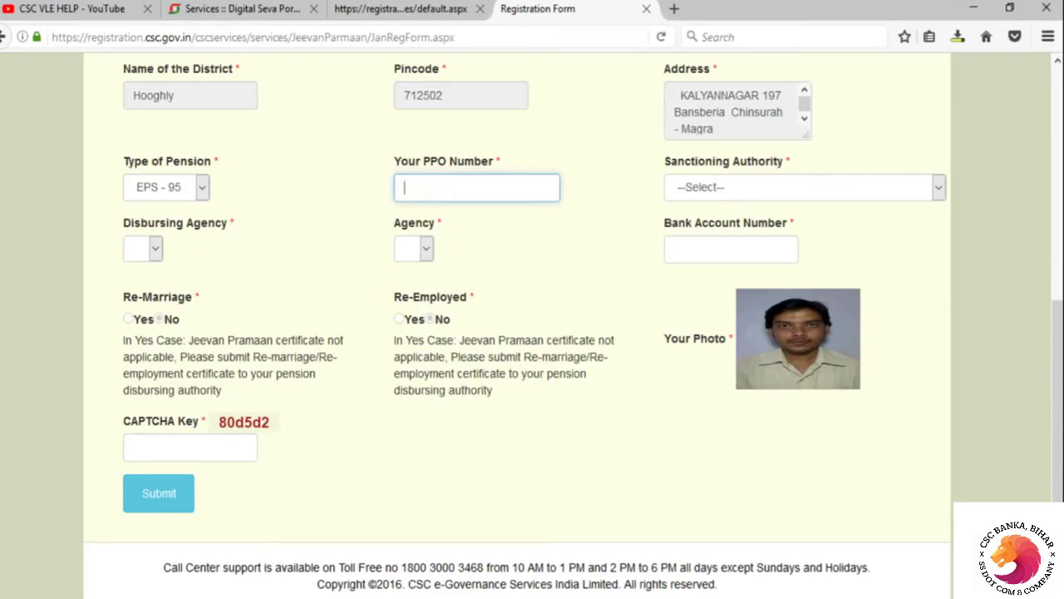
click(724, 532)
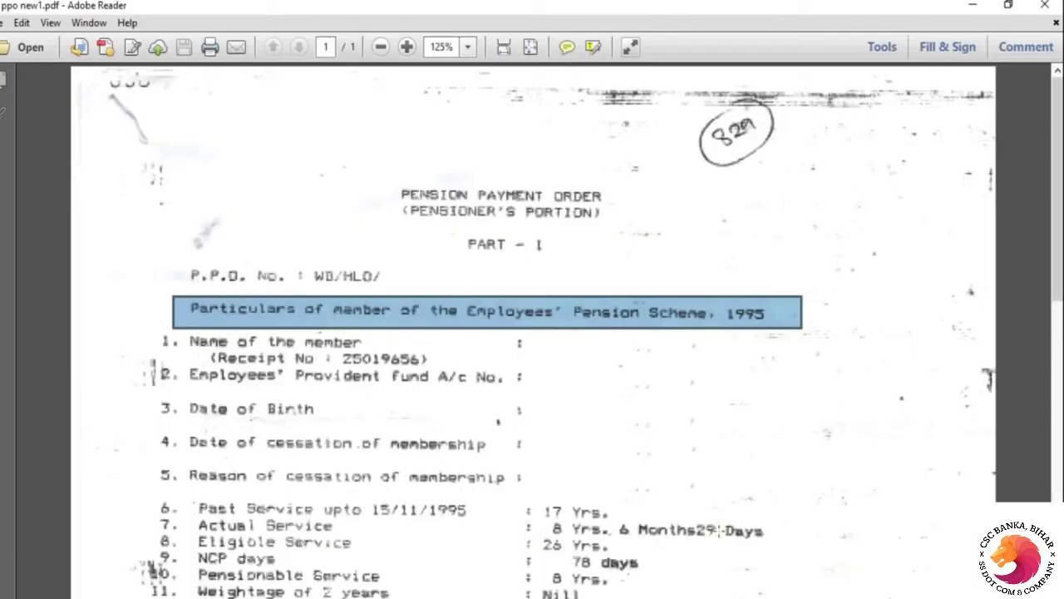
Mark the P.P.O. No. line on the Pension Payment Order scan
click(513, 413)
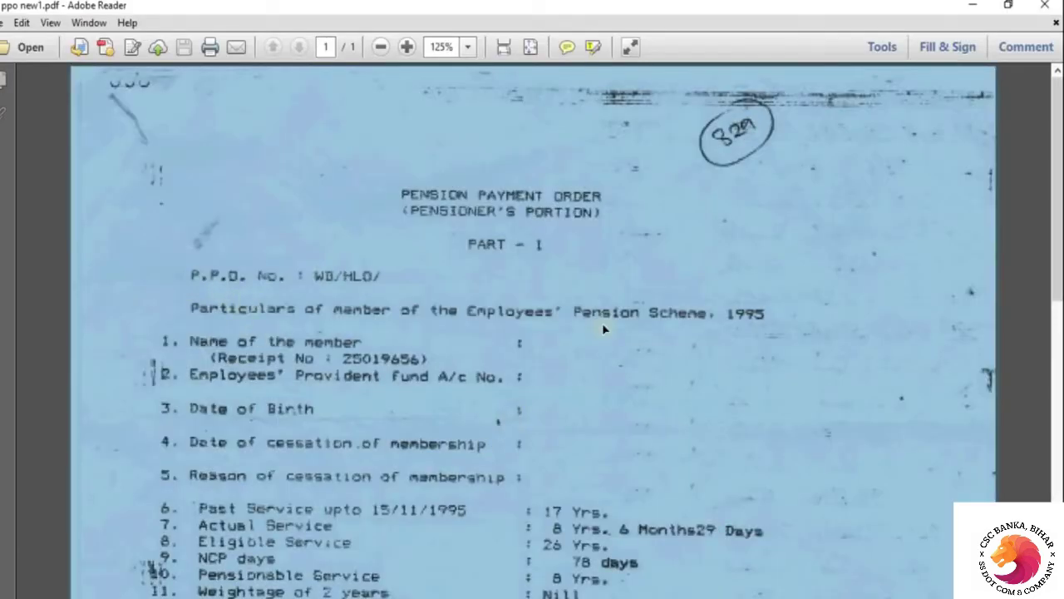
click(637, 404)
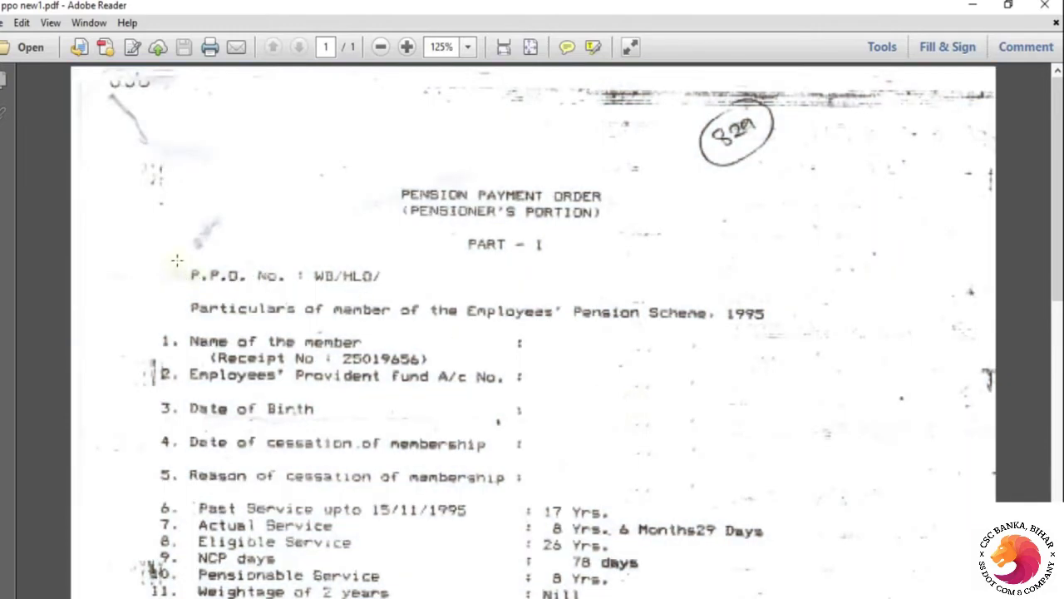
drag(177, 261, 406, 294)
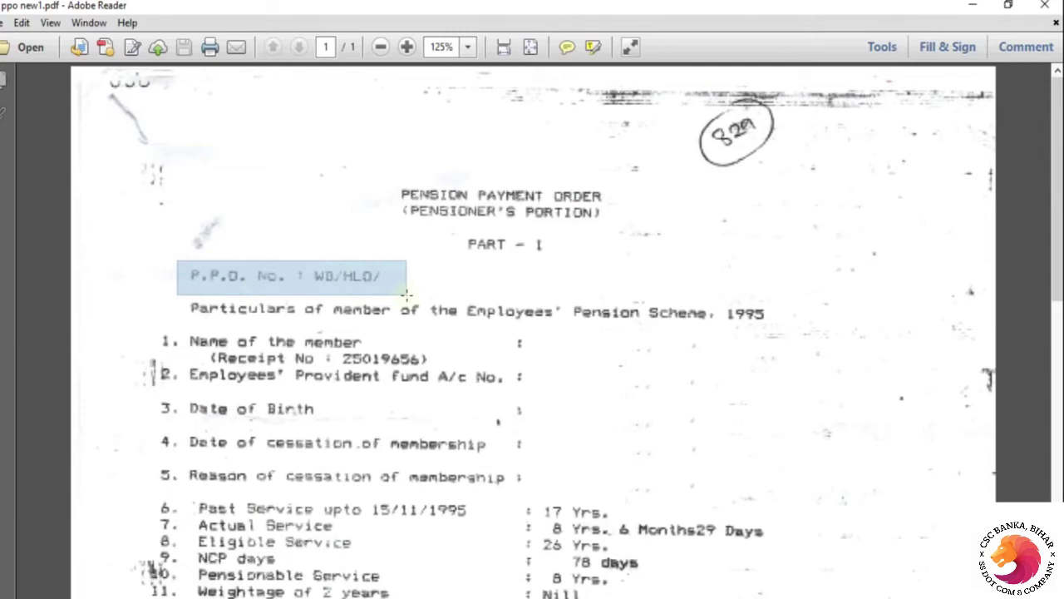
key(ctrl+a)
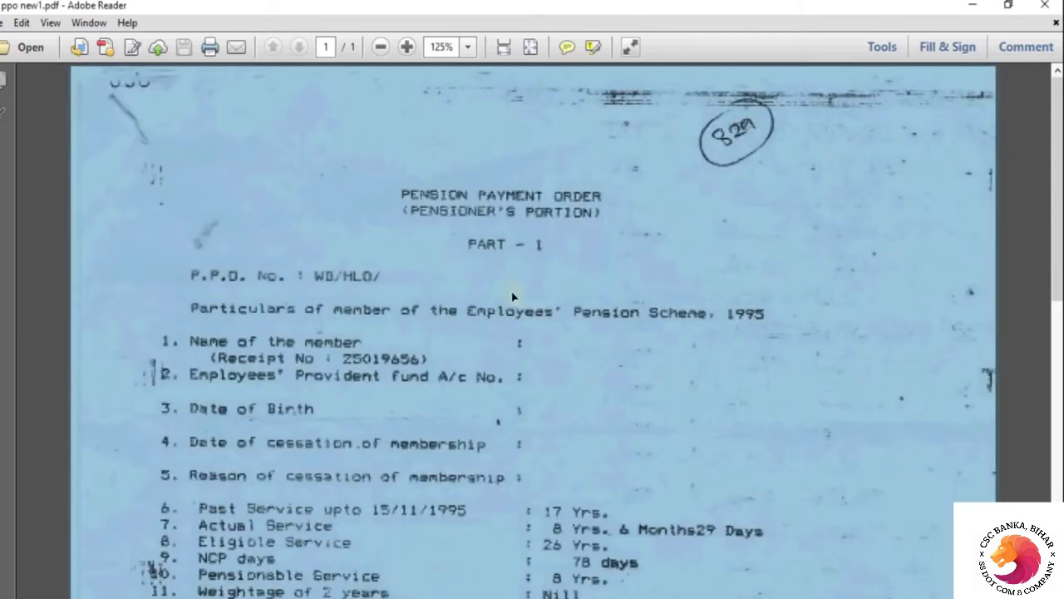
click(887, 281)
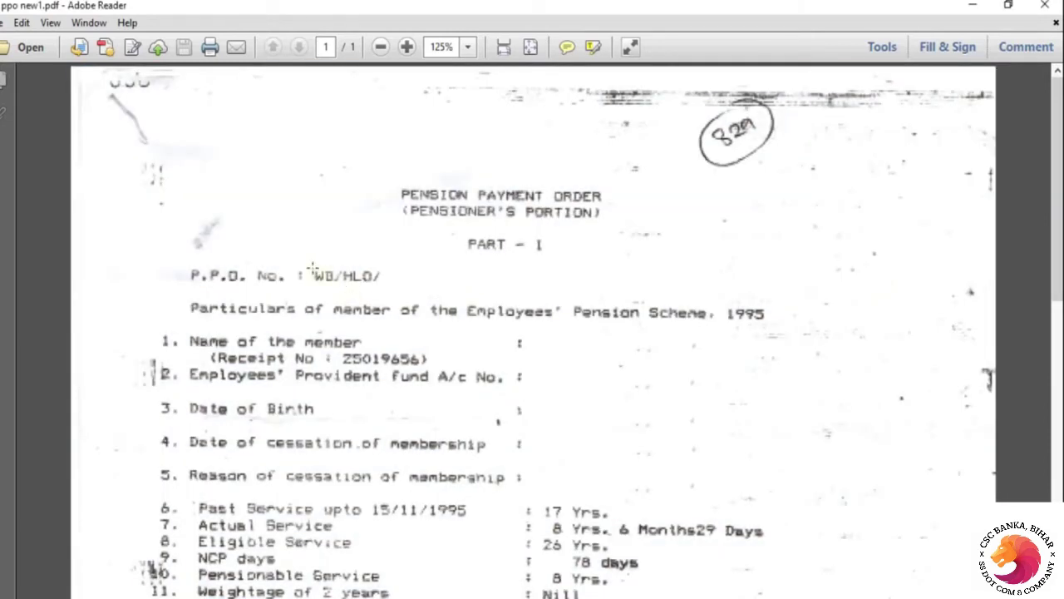
Box the full PPO number value on the scan and switch back to the registration form
drag(309, 267, 339, 288)
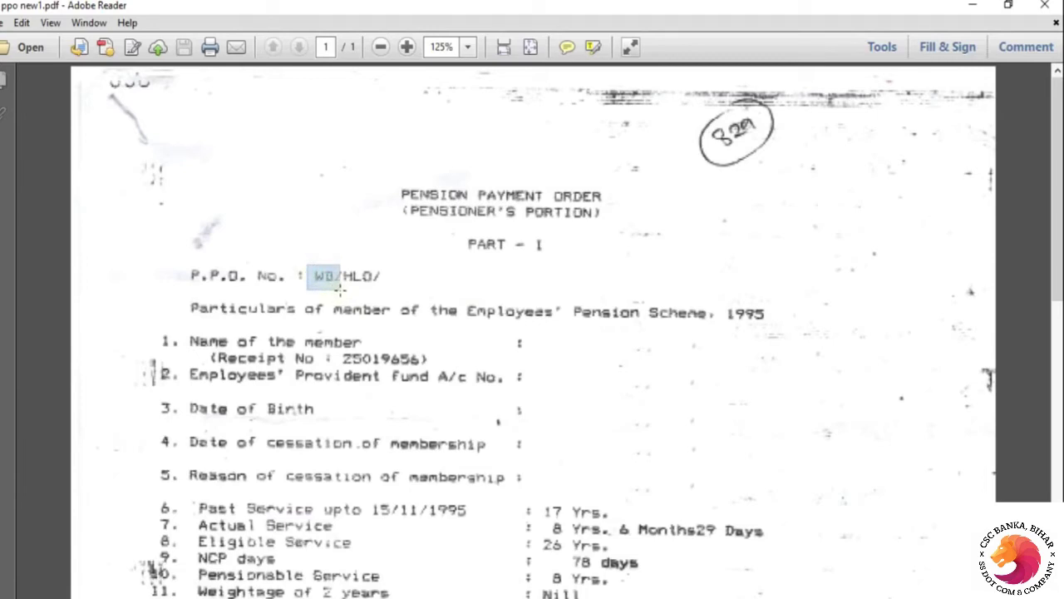
mouse_move(339, 289)
mouse_down()
mouse_move(374, 289)
mouse_move(339, 294)
mouse_up()
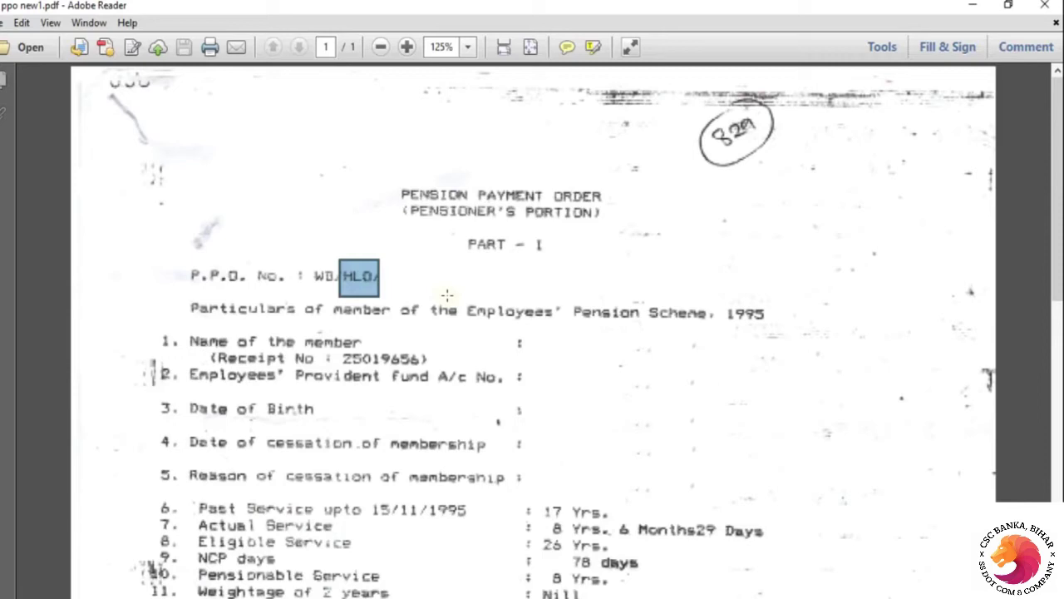
click(397, 284)
click(627, 273)
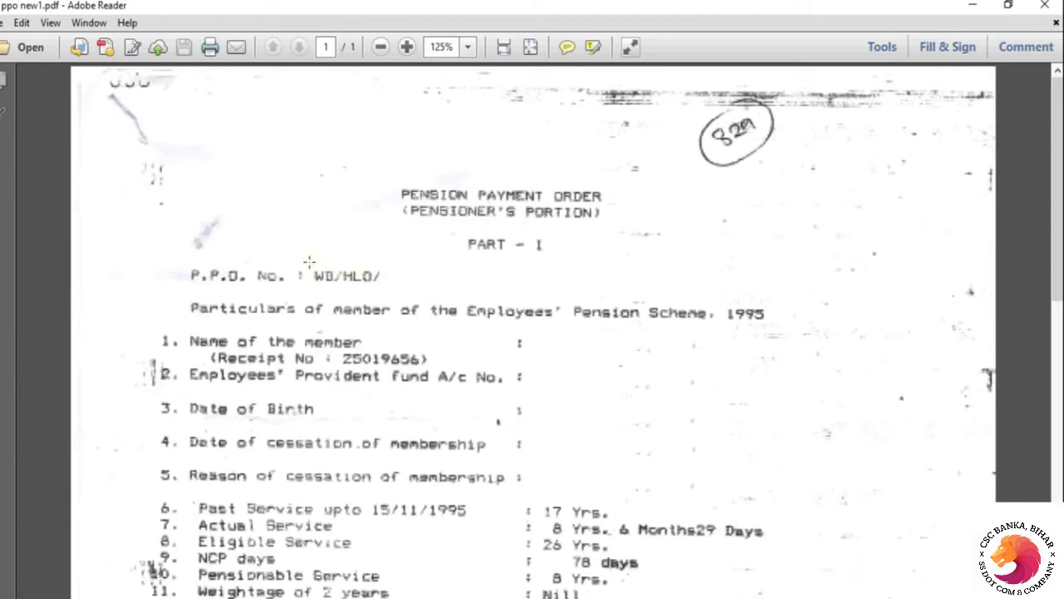
drag(306, 266, 493, 290)
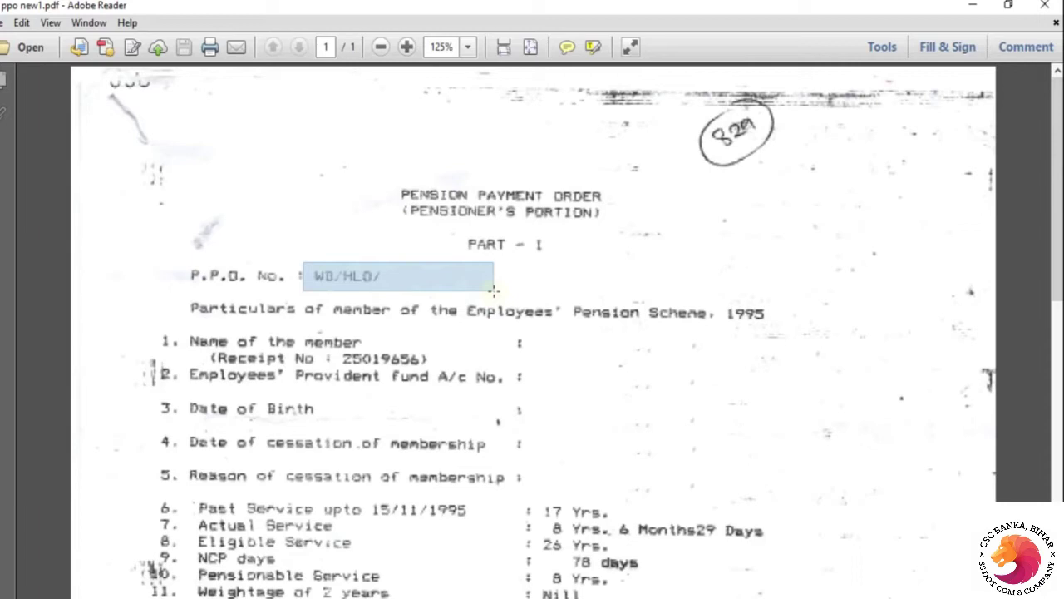
click(492, 288)
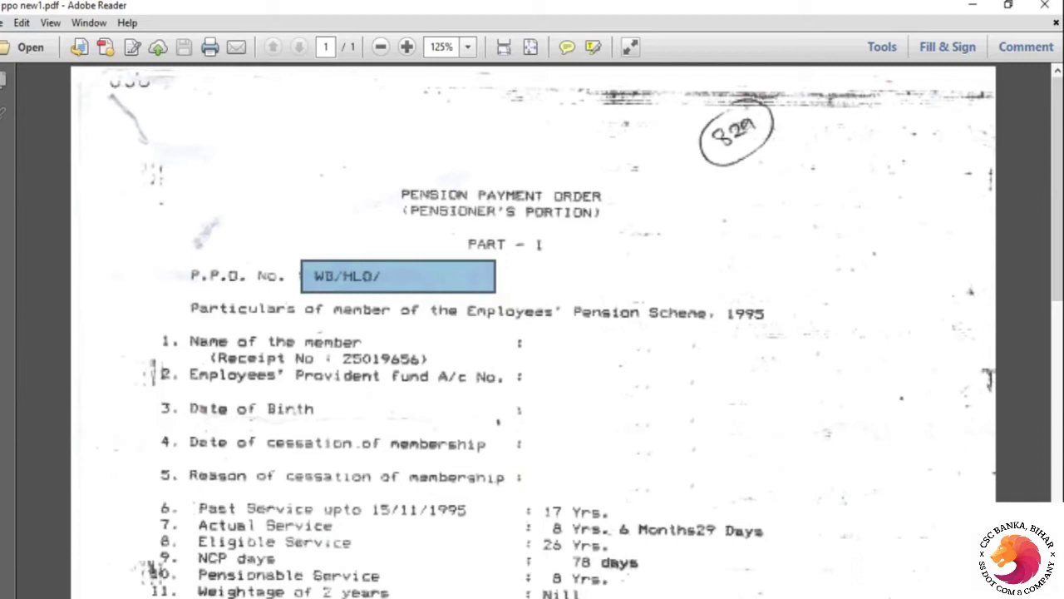
key(alt+Tab)
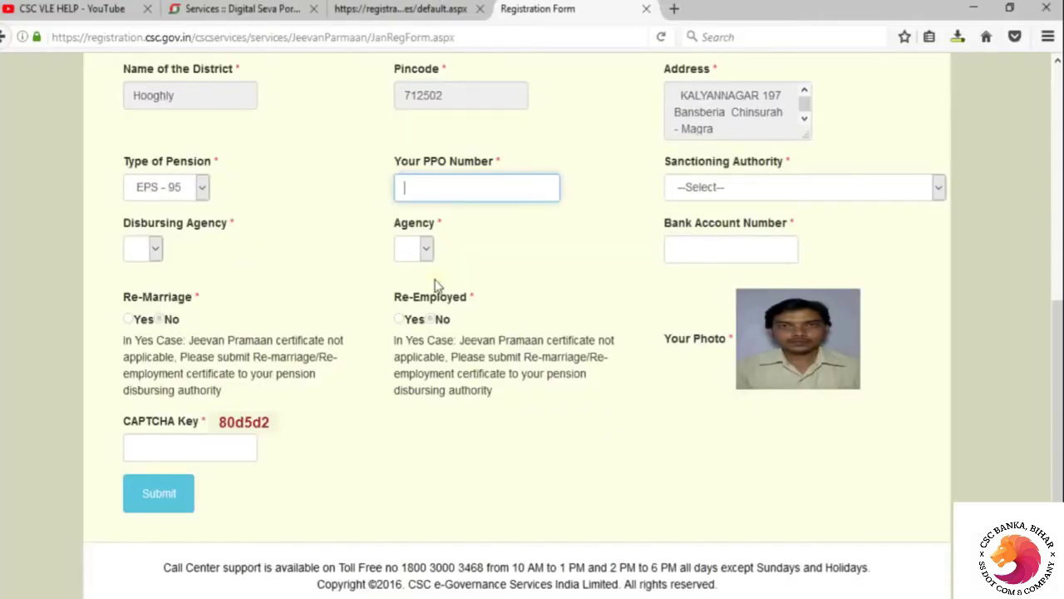
Enter the pensioner's PPO number in the Your PPO Number field
text(h)
key(BackSpace)
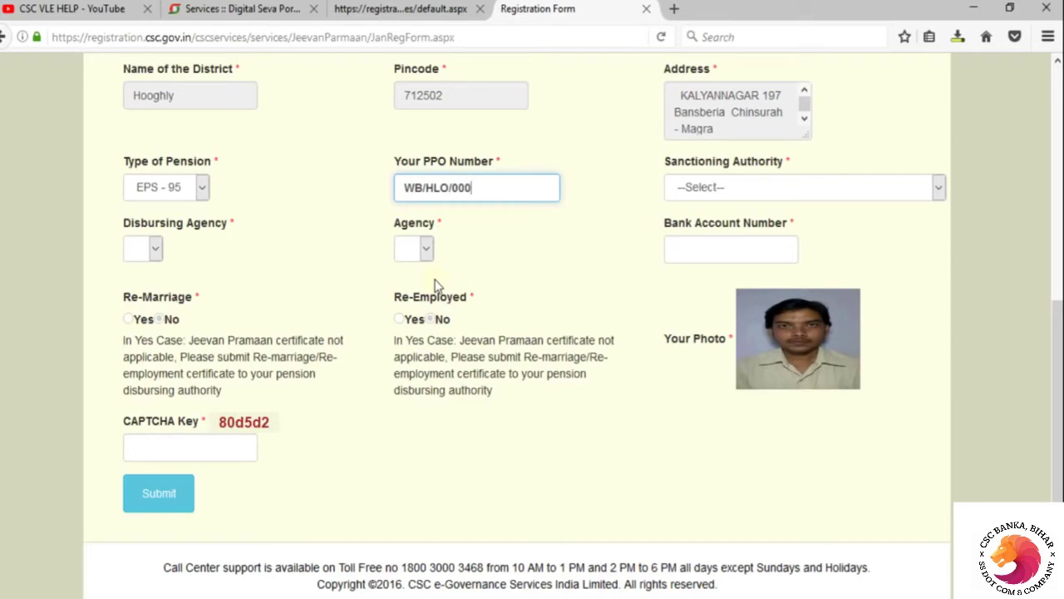
Set Sanctioning Authority to EPFO
click(938, 188)
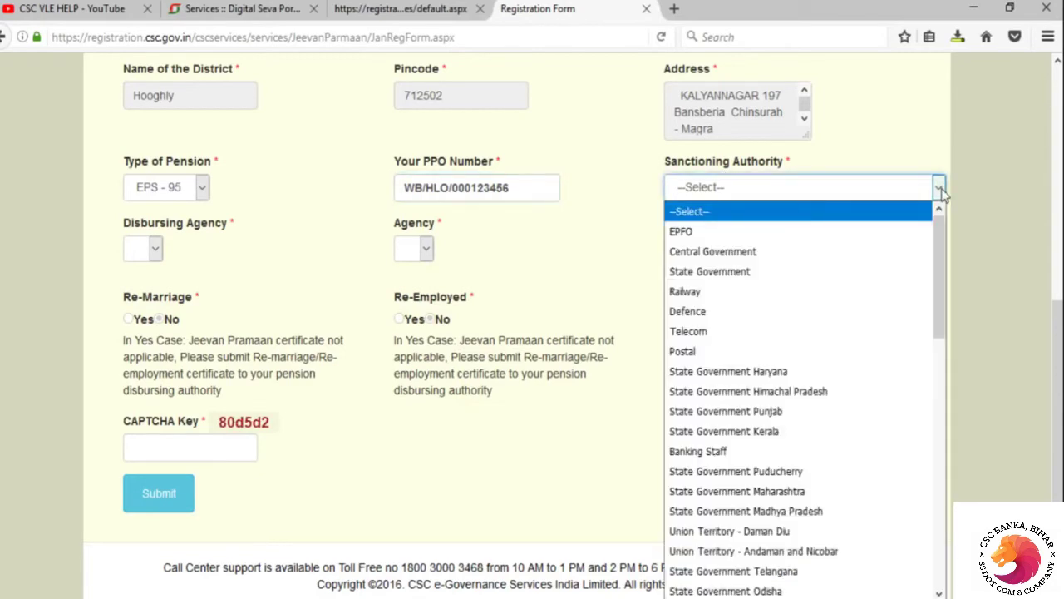
click(1057, 349)
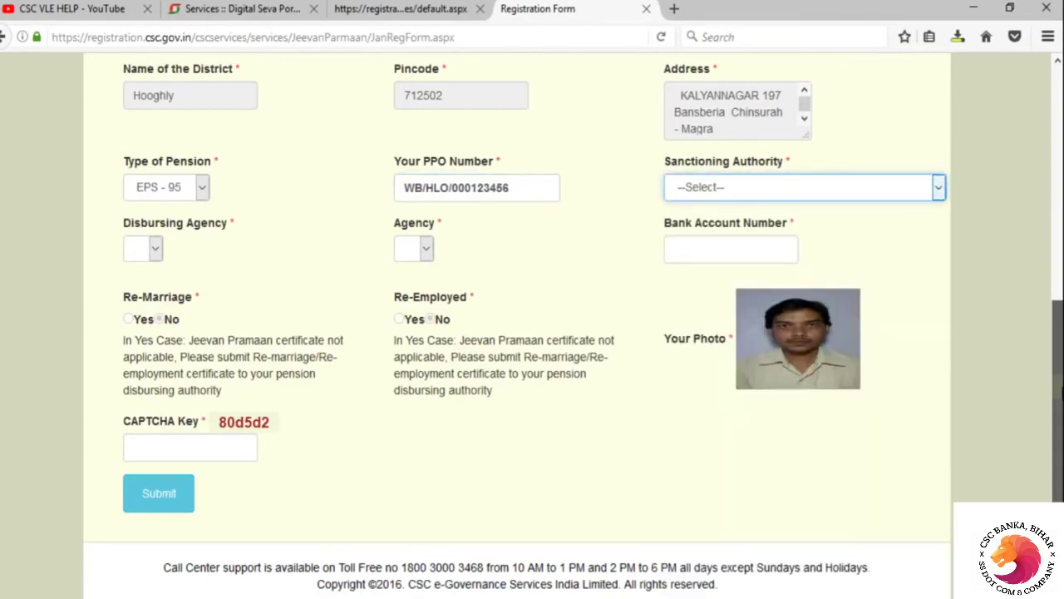
click(938, 187)
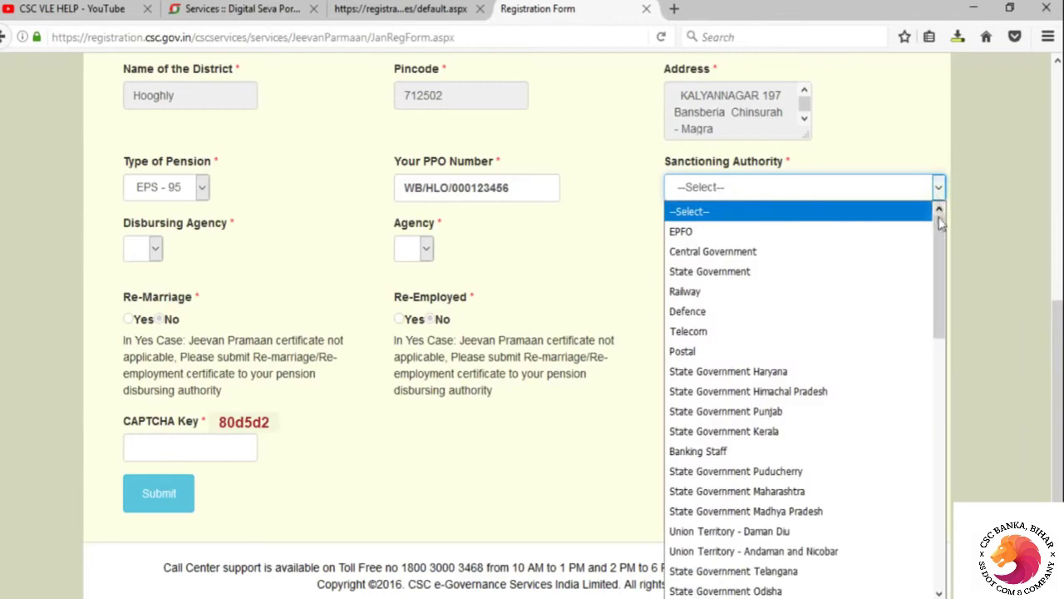
drag(942, 233, 945, 205)
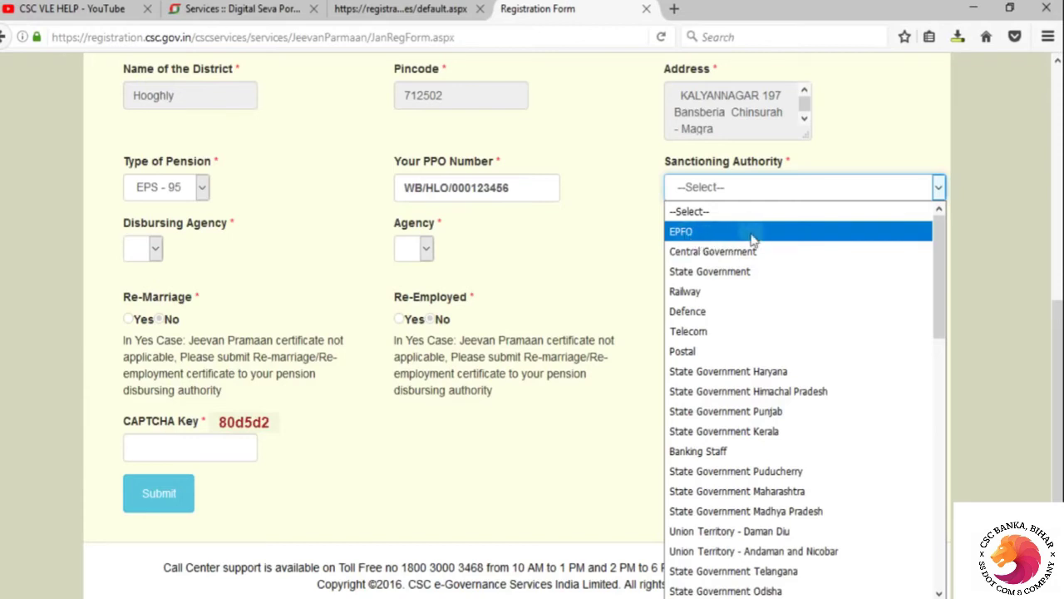
click(723, 233)
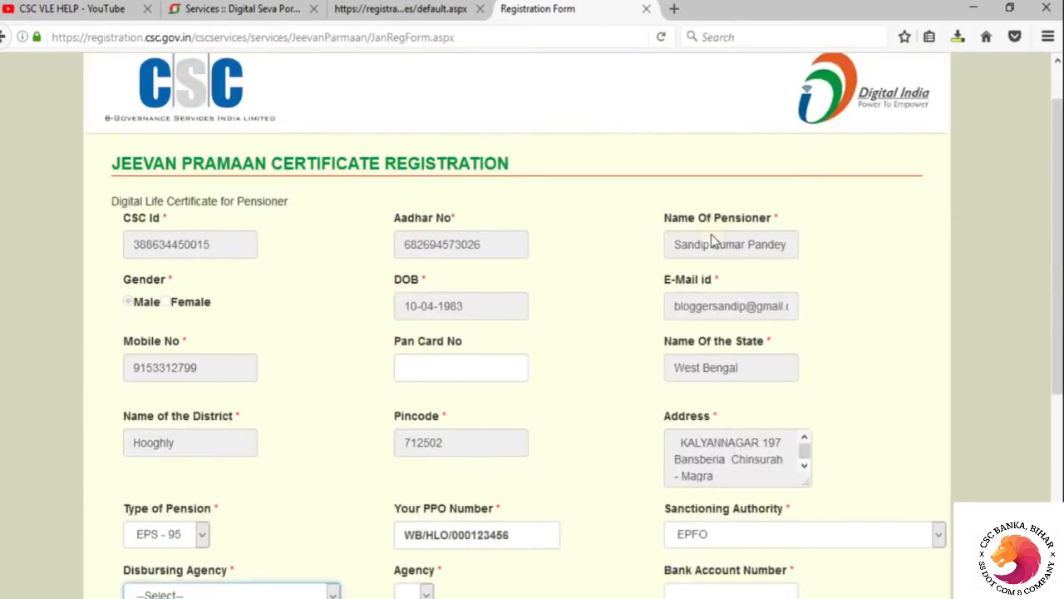
scroll(722, 274, down, 5)
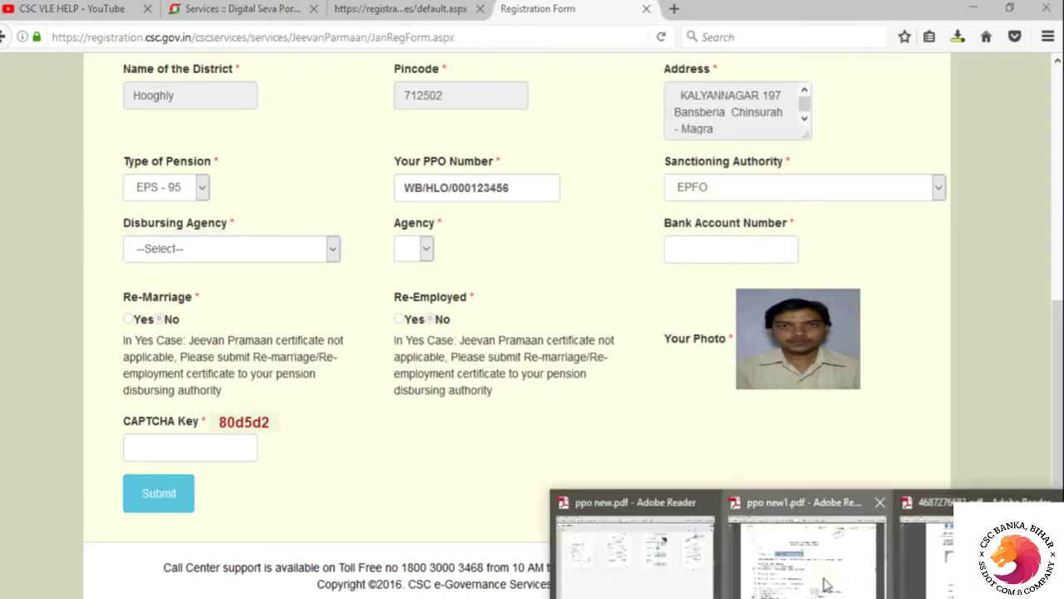
click(828, 584)
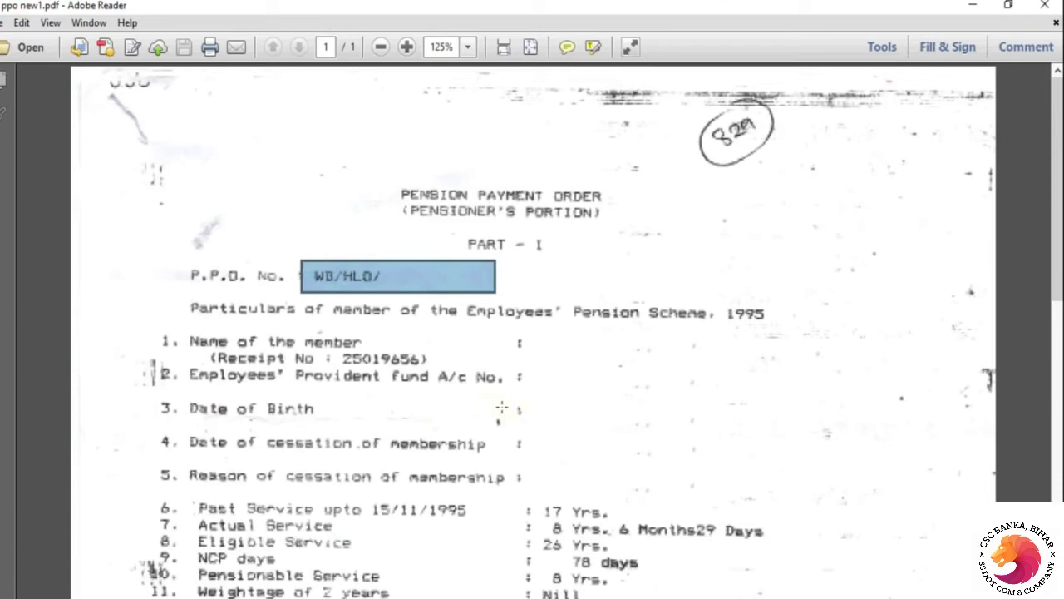
drag(1057, 249, 1058, 472)
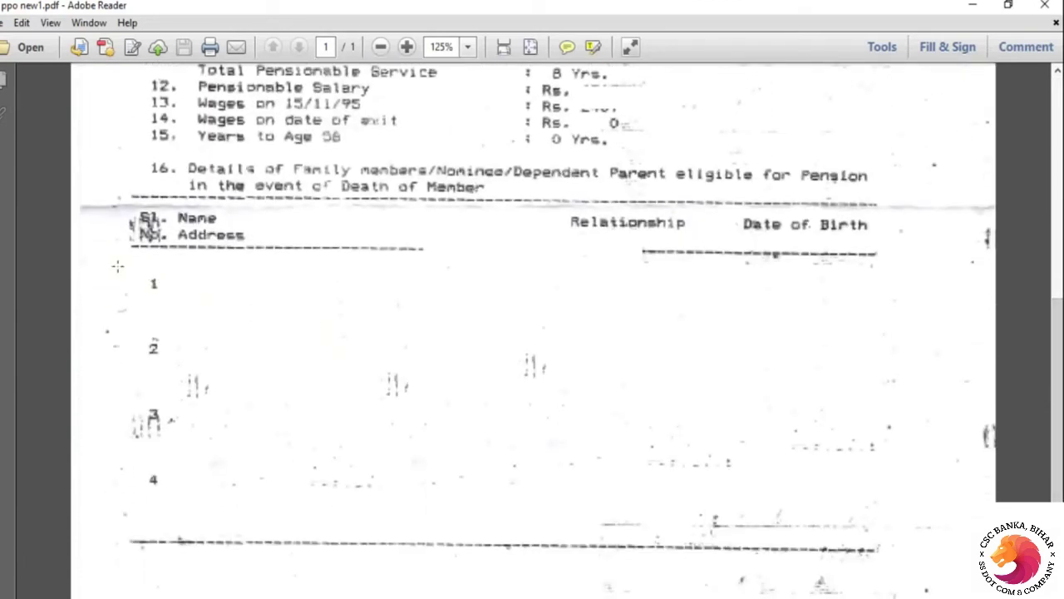
drag(114, 264, 902, 527)
scroll(902, 527, up, 10)
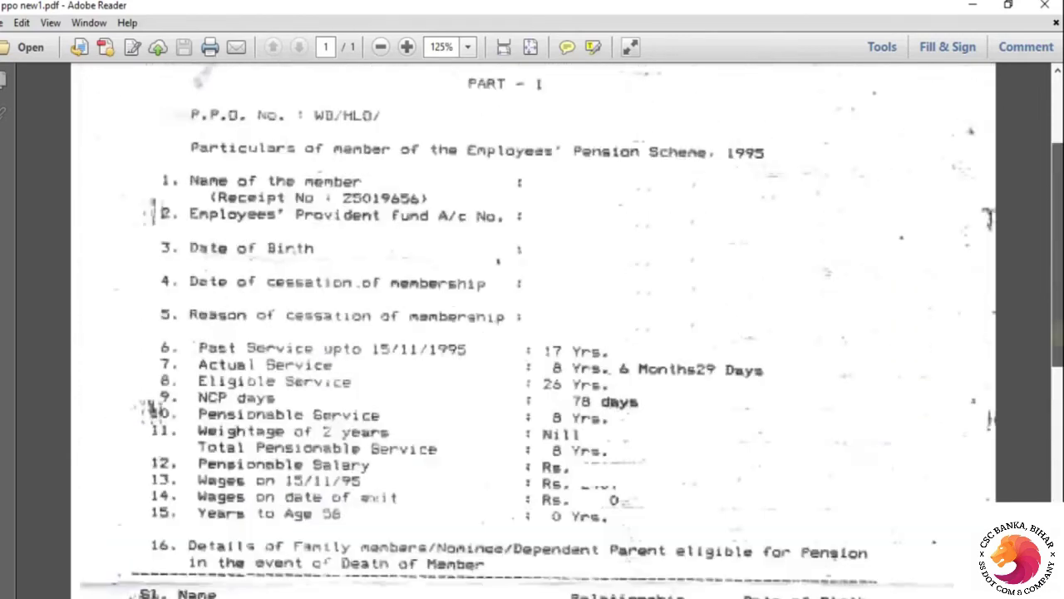
scroll(532, 333, up, 4)
scroll(532, 332, down, 15)
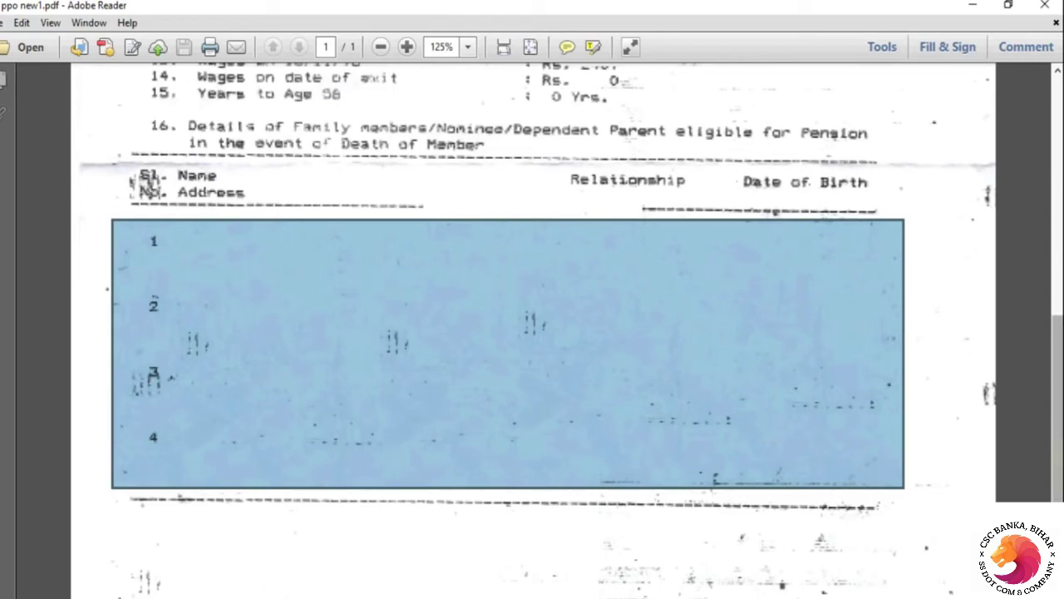
scroll(1058, 399, up, 1)
scroll(1060, 269, up, 10)
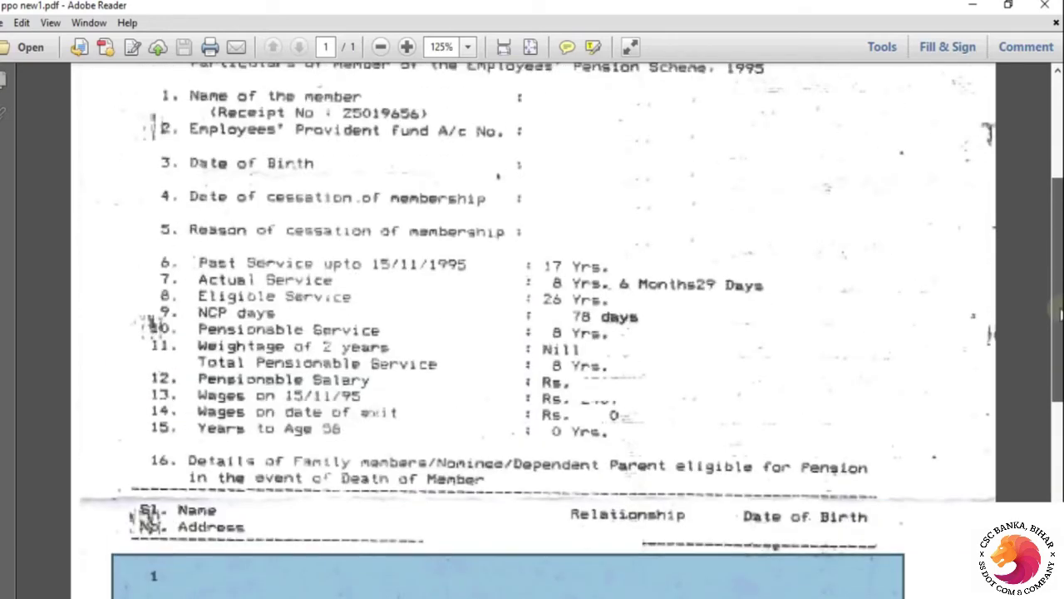
drag(1059, 266, 1059, 233)
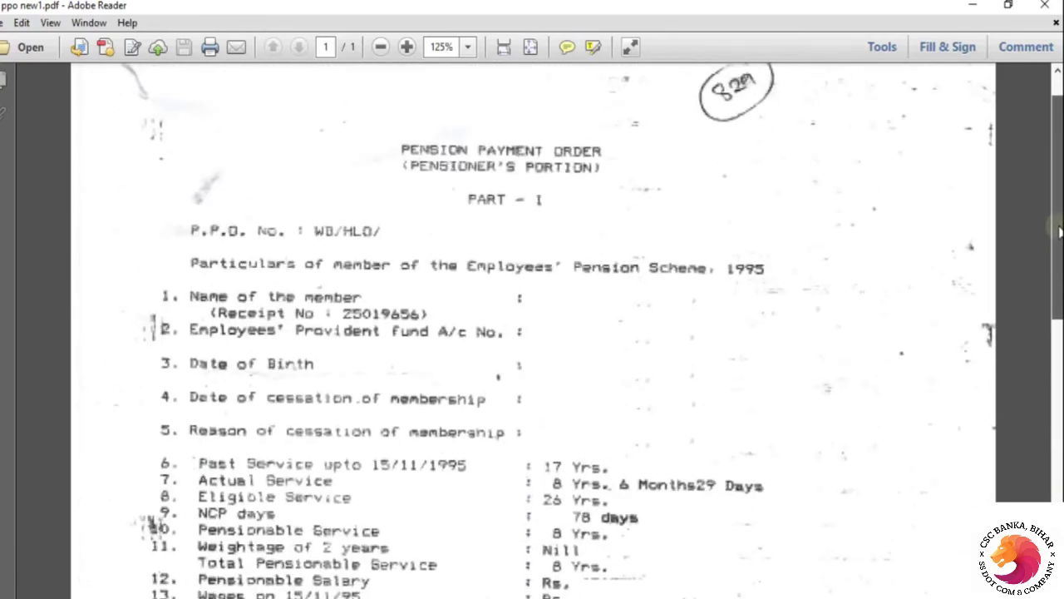
scroll(688, 303, down, 12)
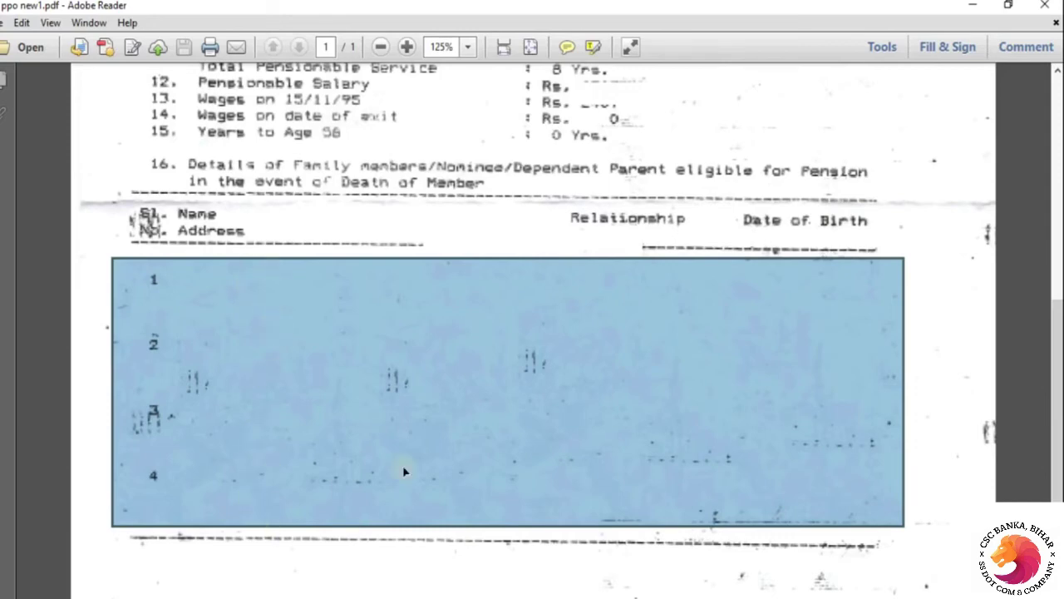
scroll(1059, 324, up, 3)
scroll(1059, 324, up, 8)
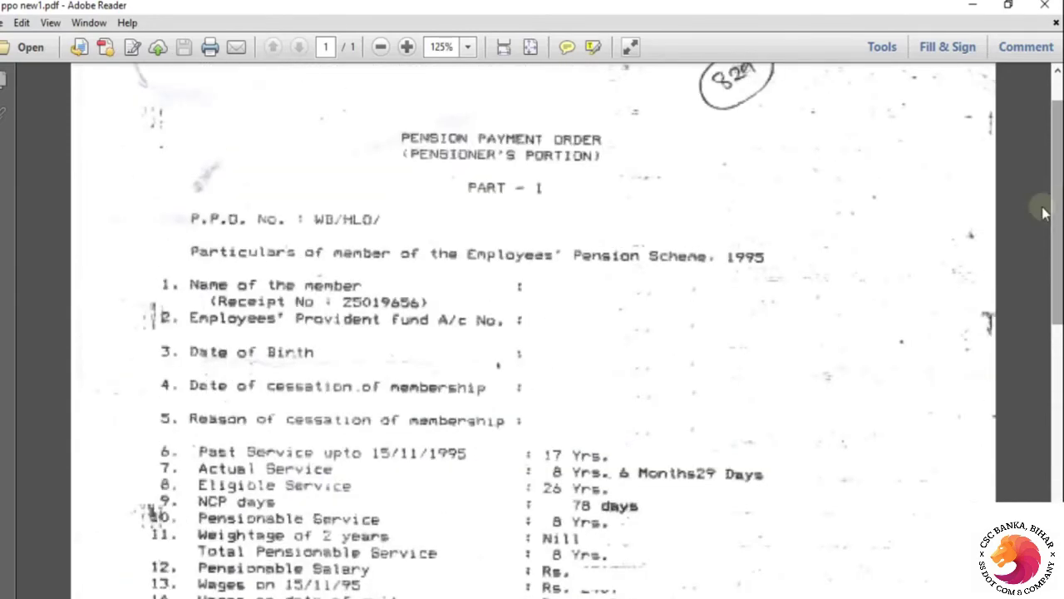
key(alt+Tab)
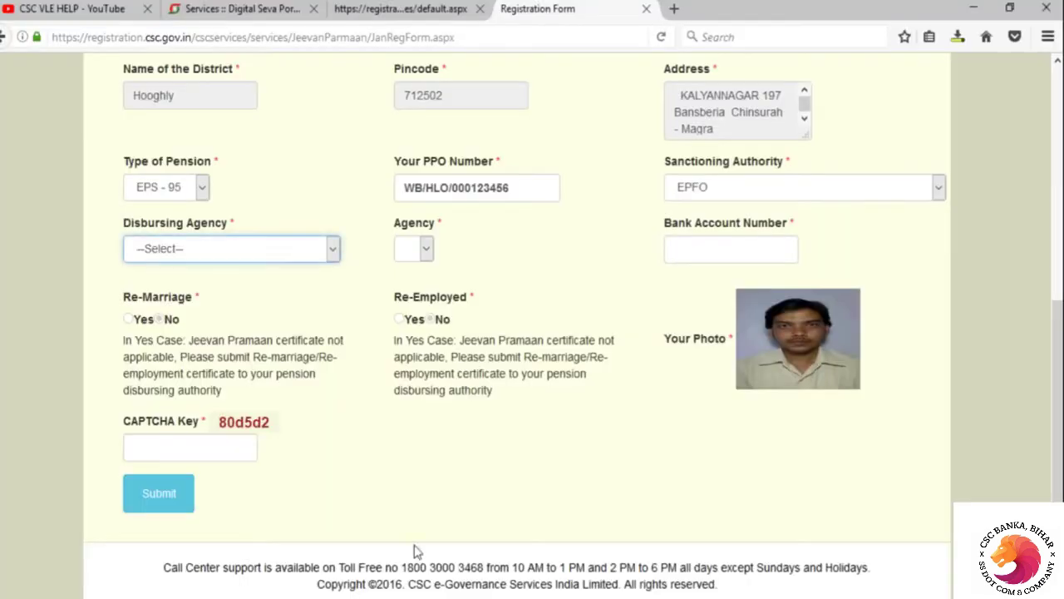
Set Disbursing Agency to Bank
click(333, 250)
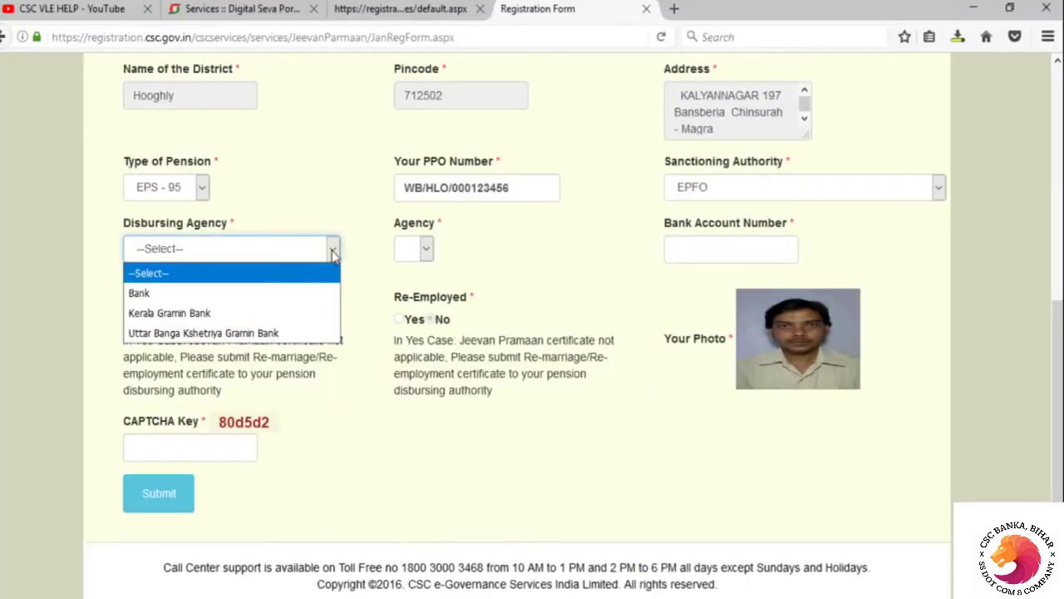
click(296, 293)
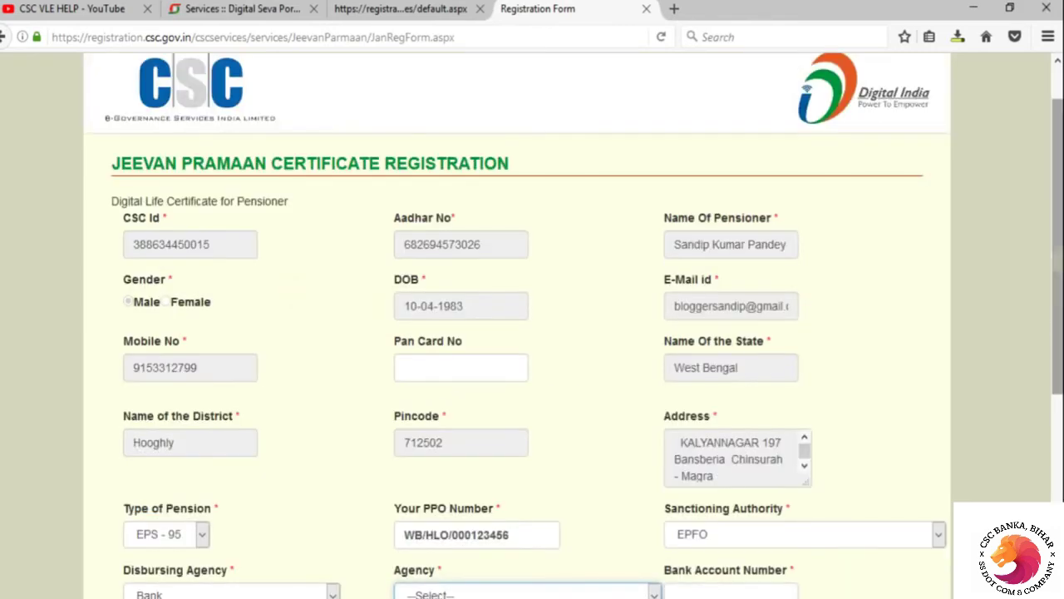
drag(1057, 268, 1056, 471)
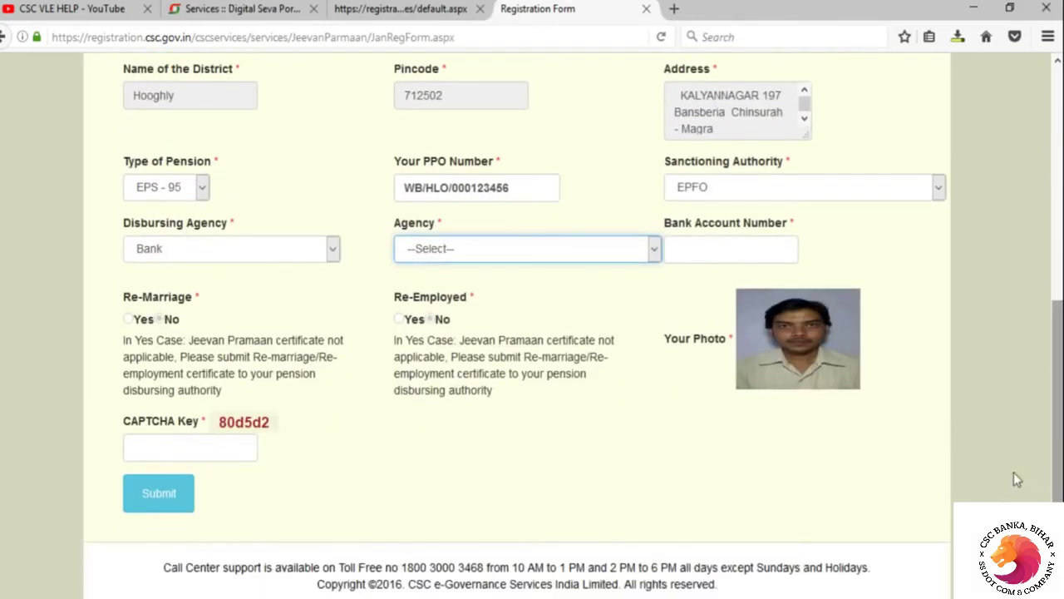
Choose Bank of Baroda as the Agency and select the Bank Account Number field
click(655, 251)
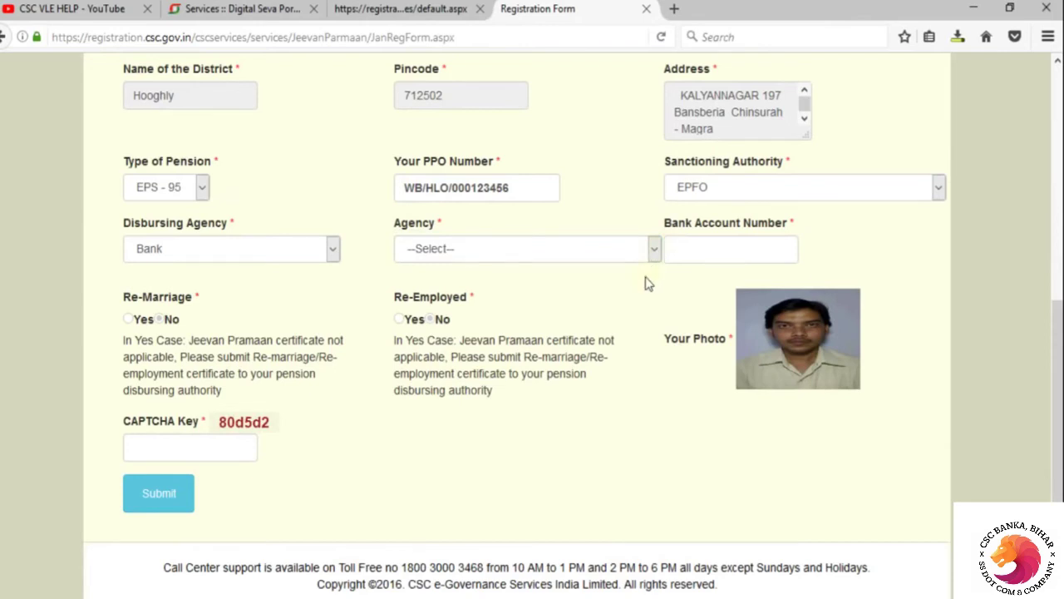
click(656, 253)
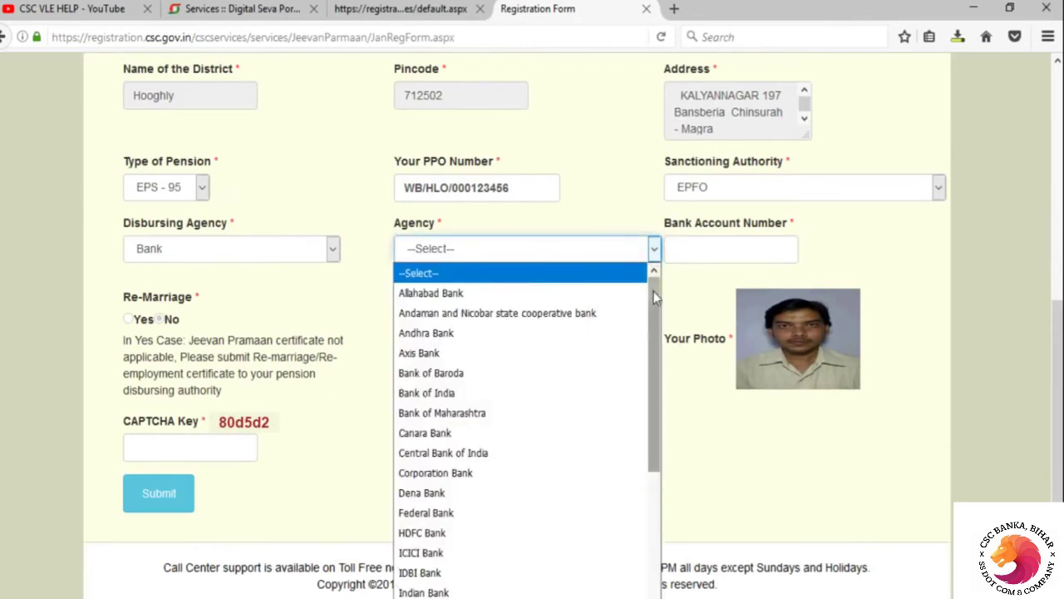
mouse_move(655, 287)
mouse_down()
mouse_move(670, 592)
mouse_move(665, 297)
mouse_up()
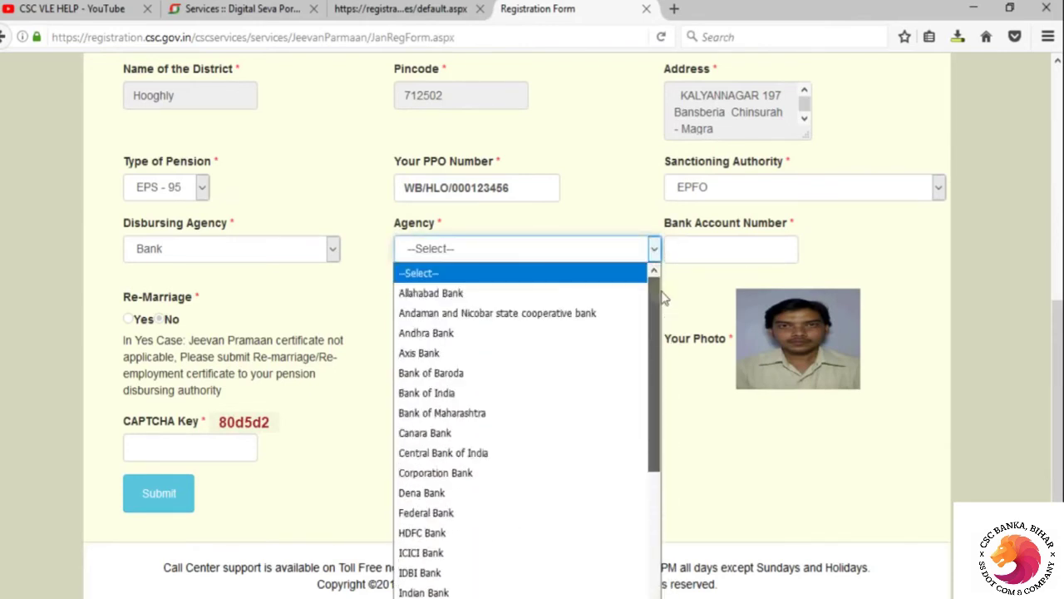
click(532, 387)
click(720, 248)
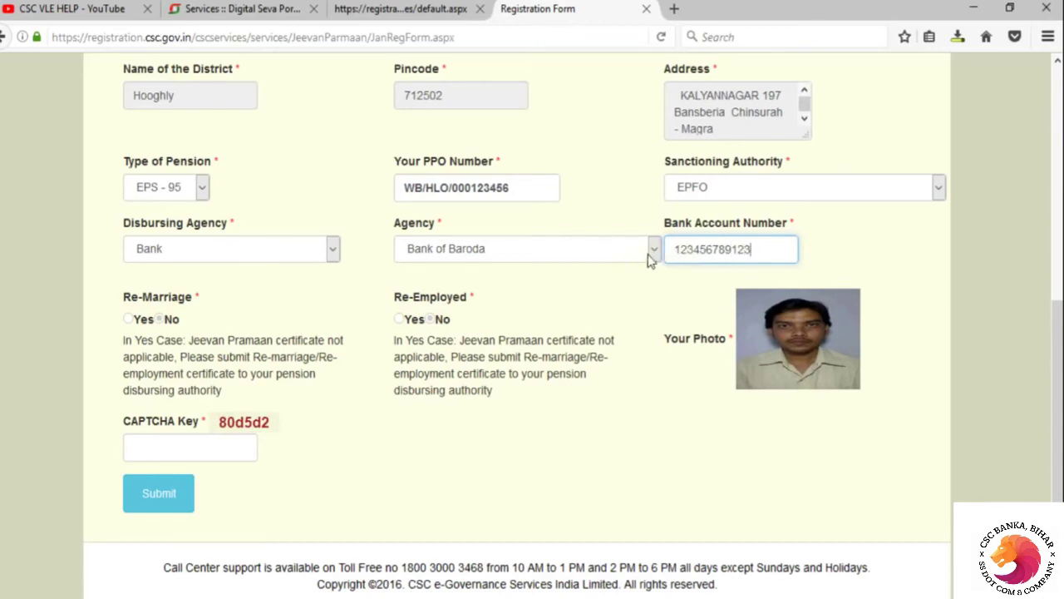
Dismiss the invalid account number warning and re-enter the bank account number
click(229, 443)
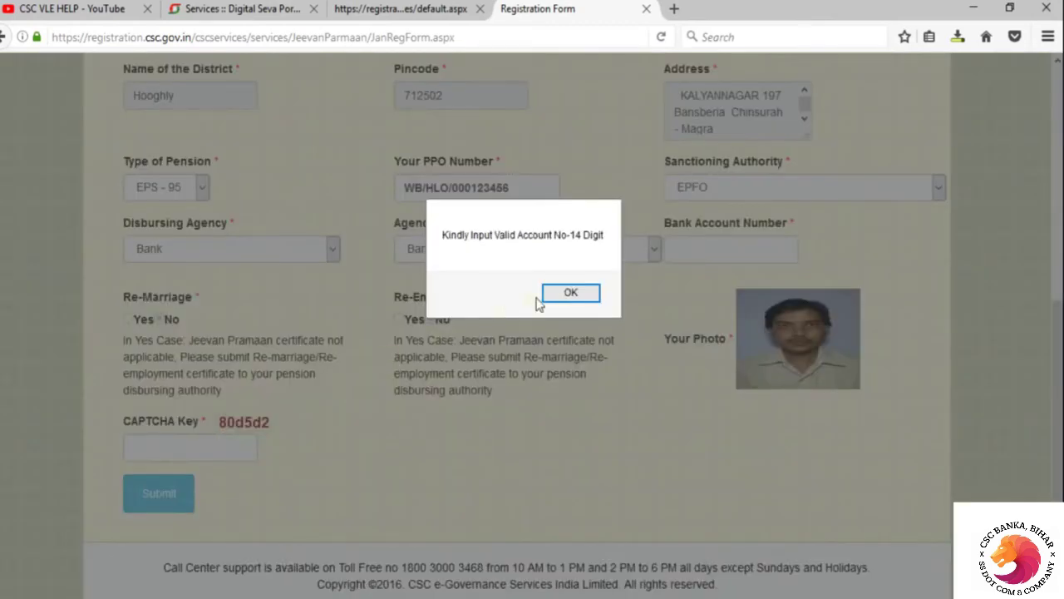
click(571, 293)
scroll(848, 472, down, 2)
scroll(848, 472, down, 3)
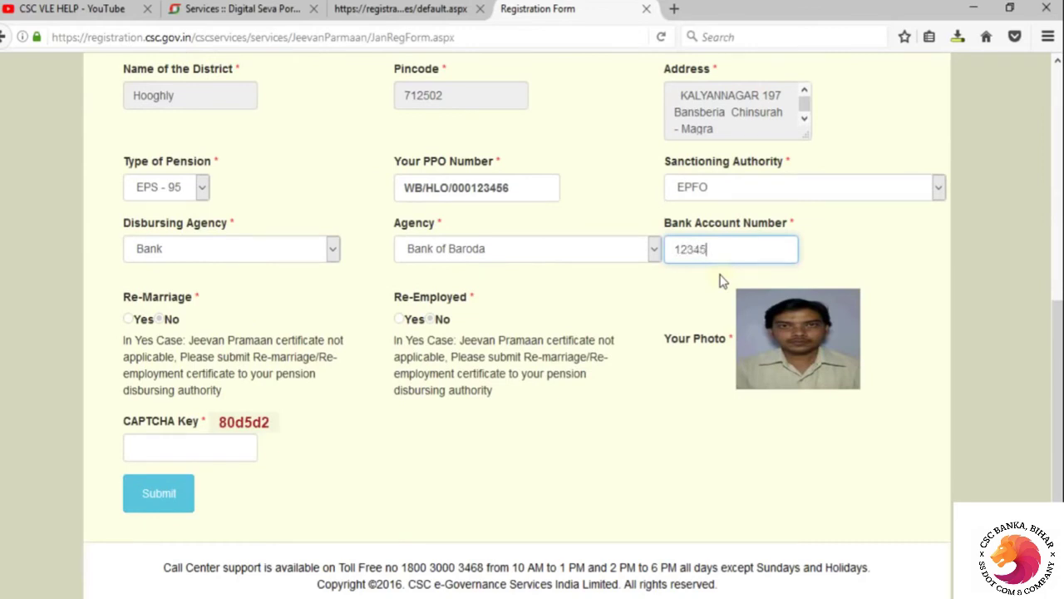
Enter the CAPTCHA Key and submit the form, reaching the Rs. 10 registration payment page
click(215, 442)
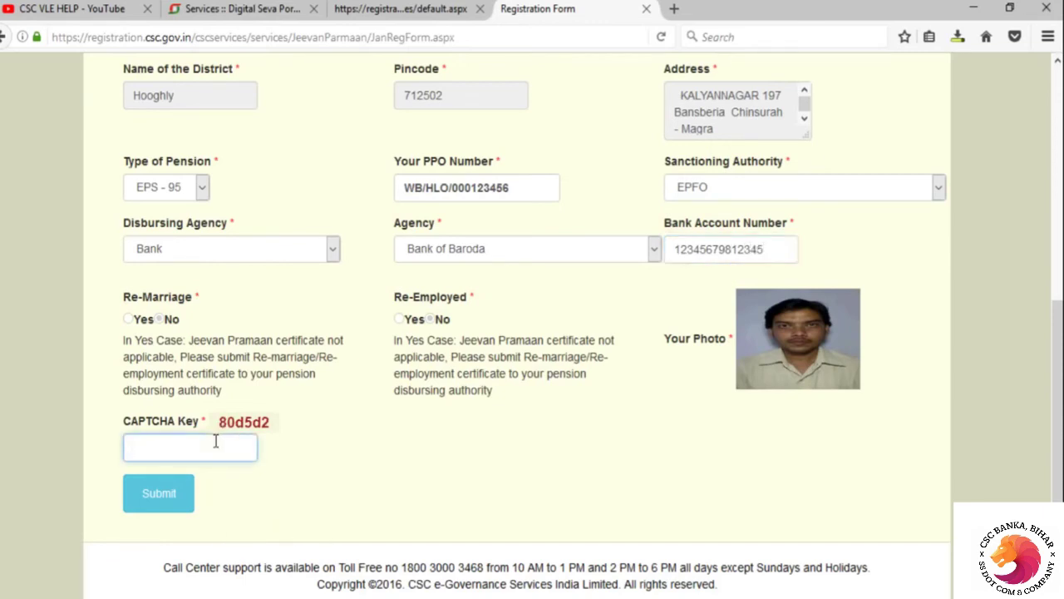
scroll(215, 442, up, 2)
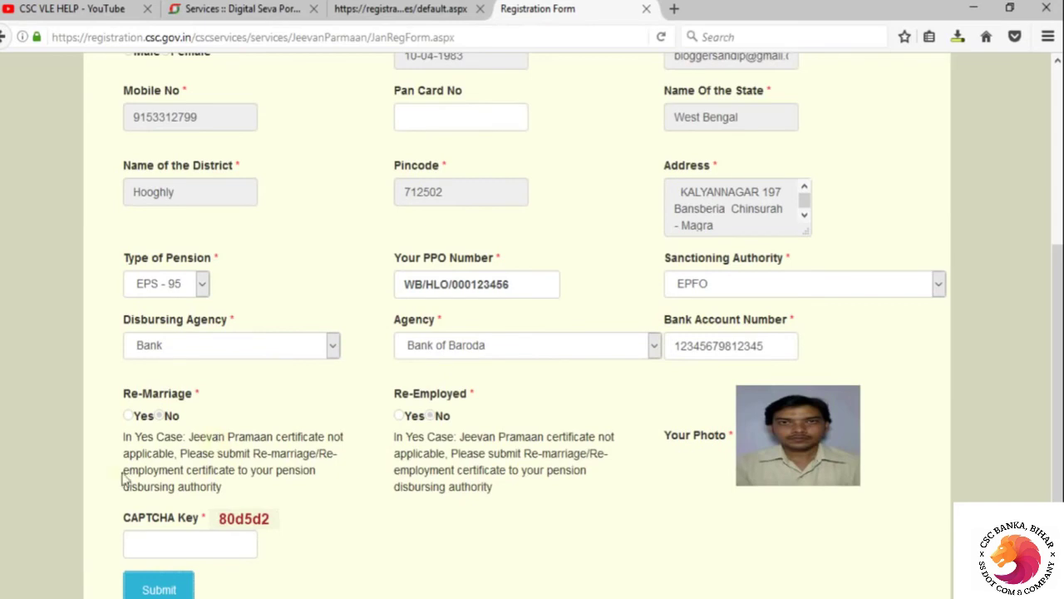
click(156, 543)
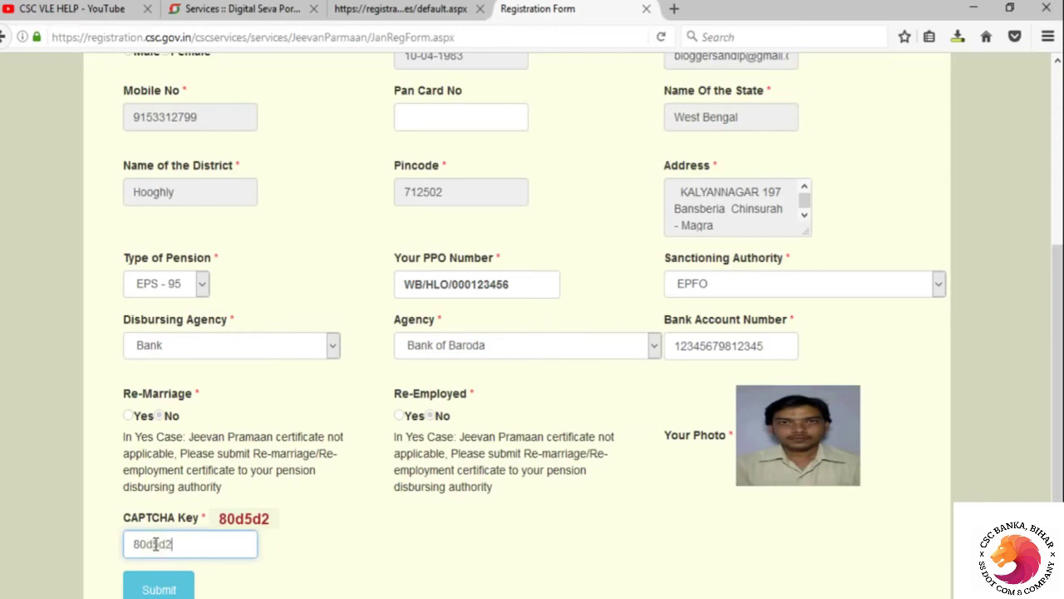
click(167, 590)
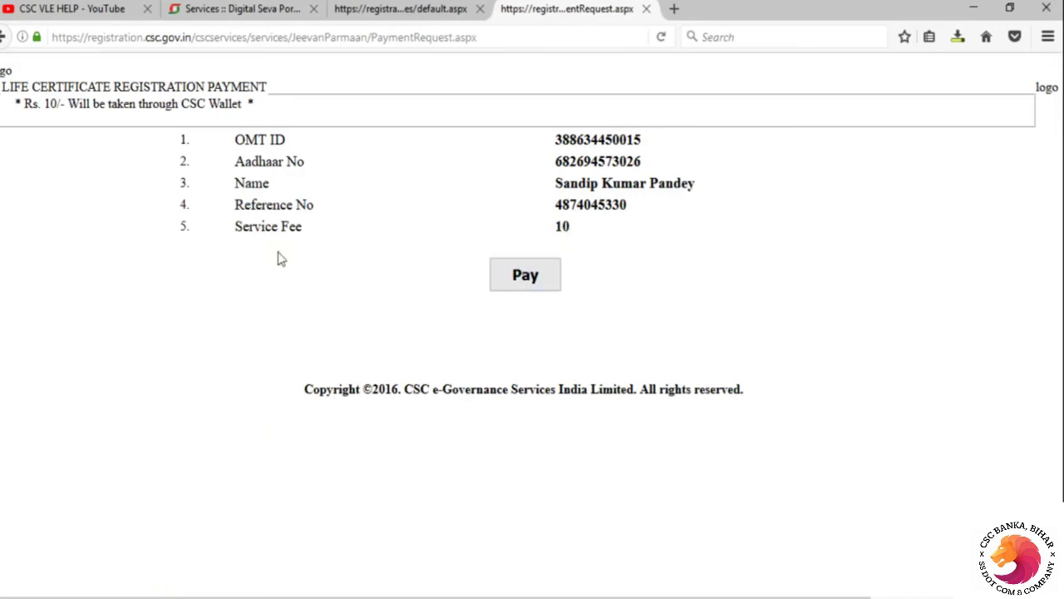
Go back from the payment page to the form, then switch to the Digital Seva services tab
click(4, 42)
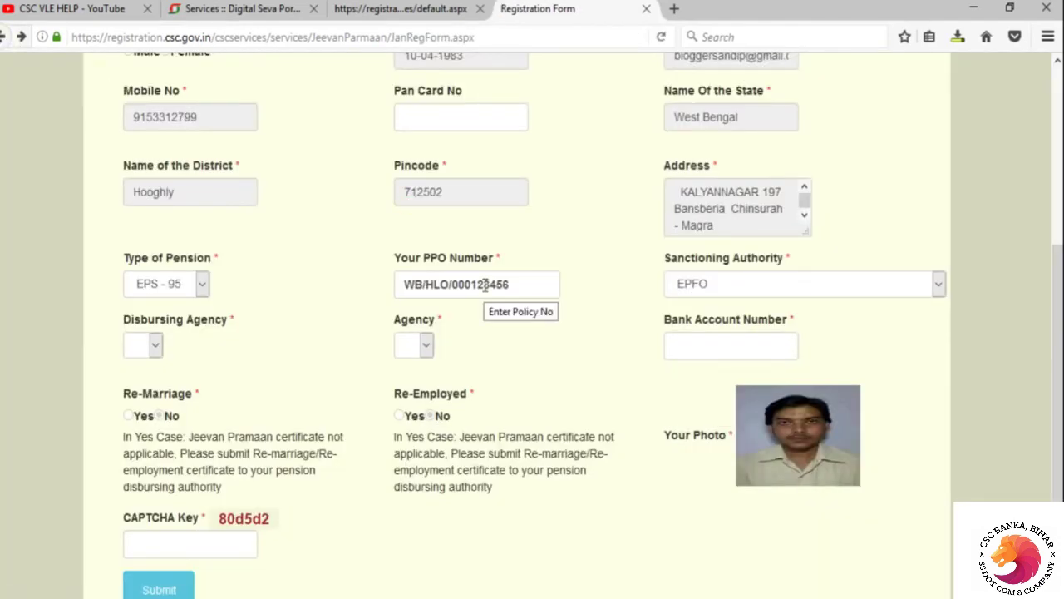
scroll(486, 309, up, 5)
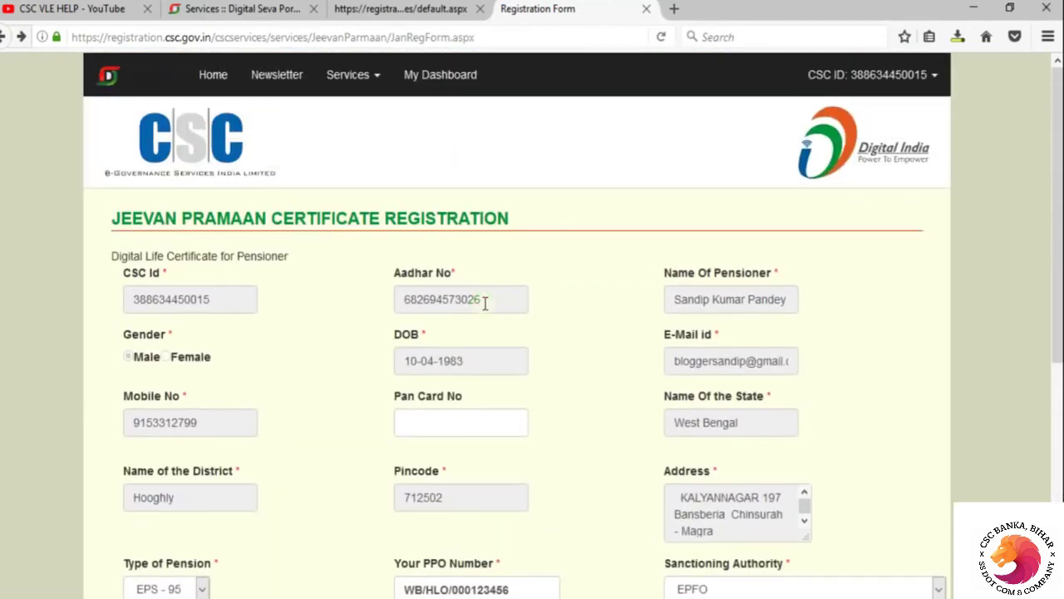
scroll(482, 301, down, 5)
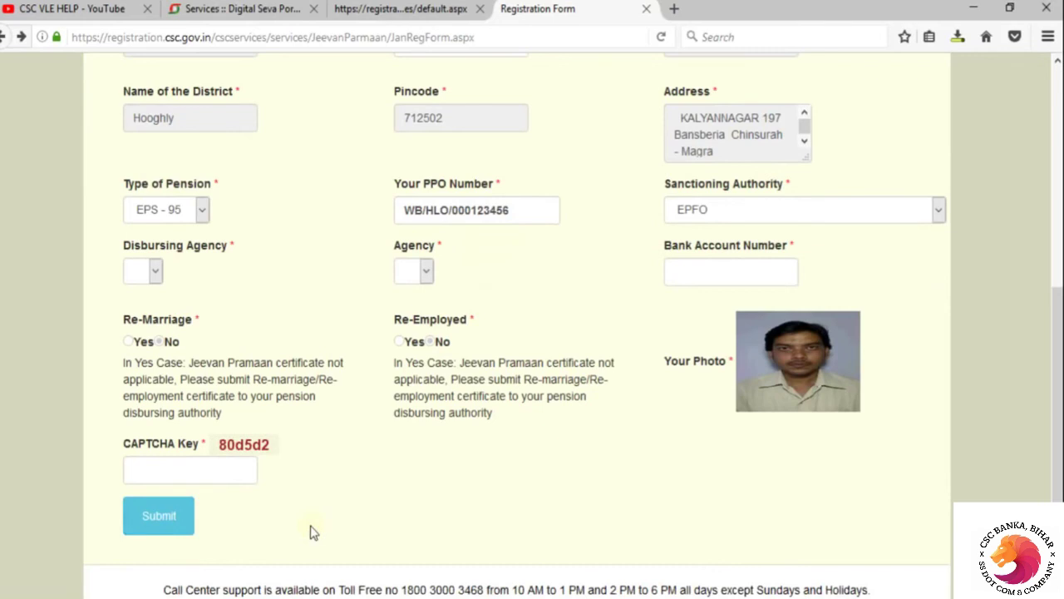
click(305, 10)
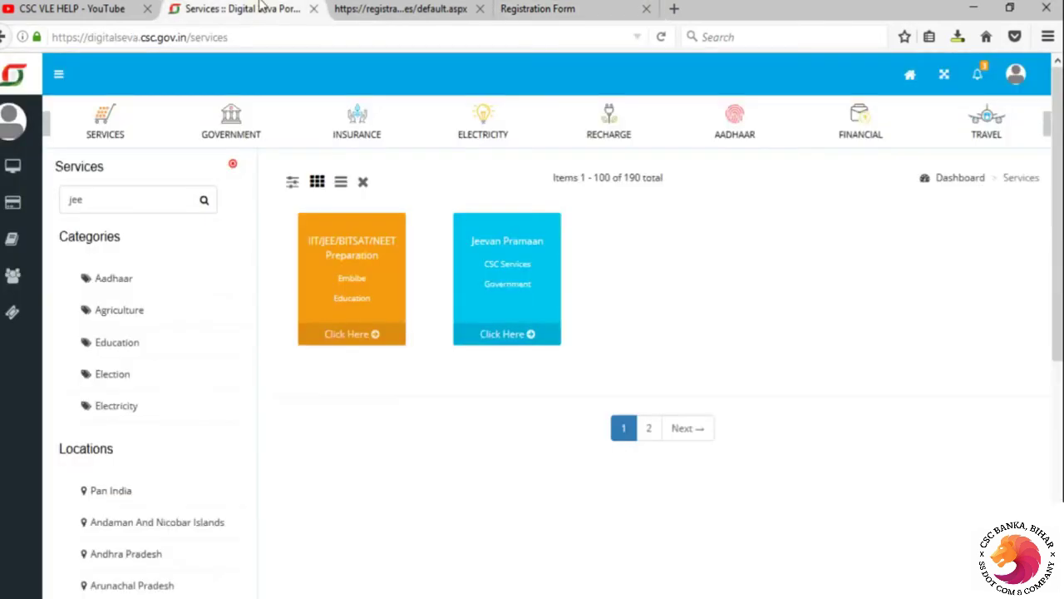
Check the 3.56 amount in the dashboard's latest transaction, then return to the Registration Form
click(25, 177)
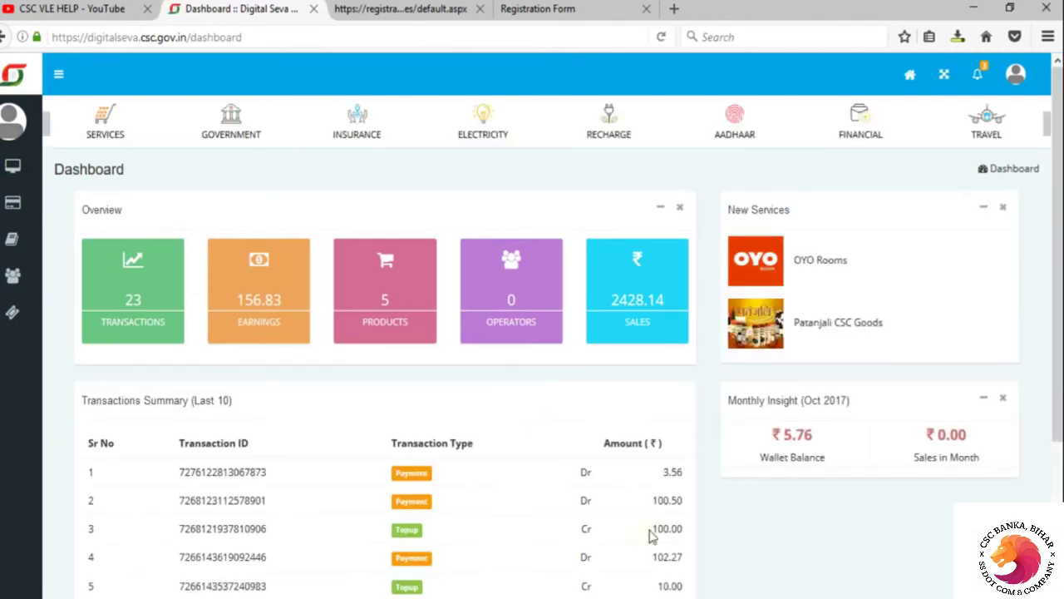
drag(641, 471, 687, 480)
click(632, 469)
drag(658, 471, 702, 489)
click(537, 8)
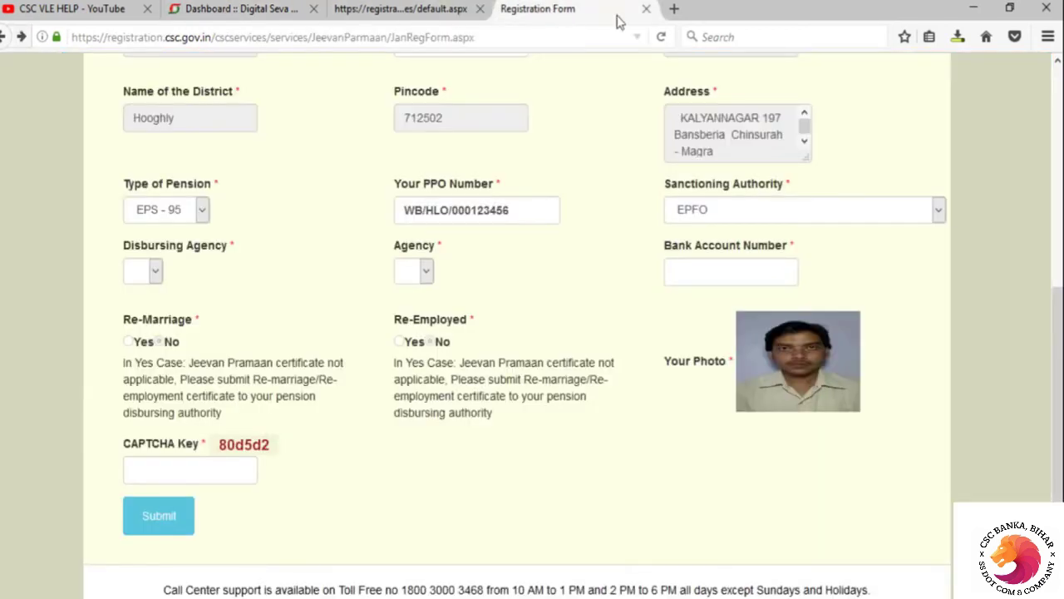
Close the unfinished form and download the life certificate from the existing Jeevan Pramaan registrations
click(647, 8)
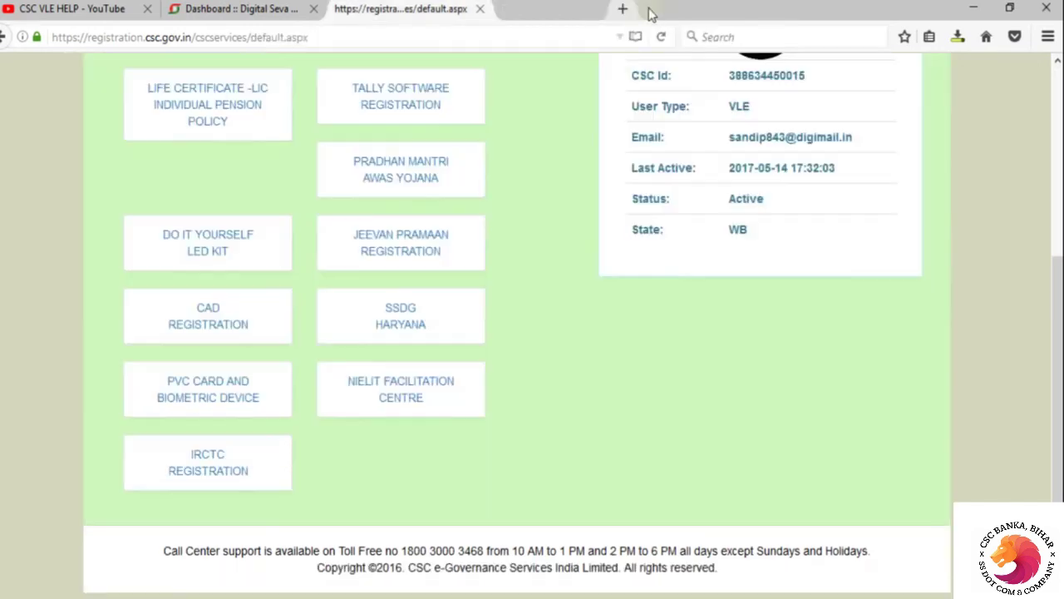
click(408, 259)
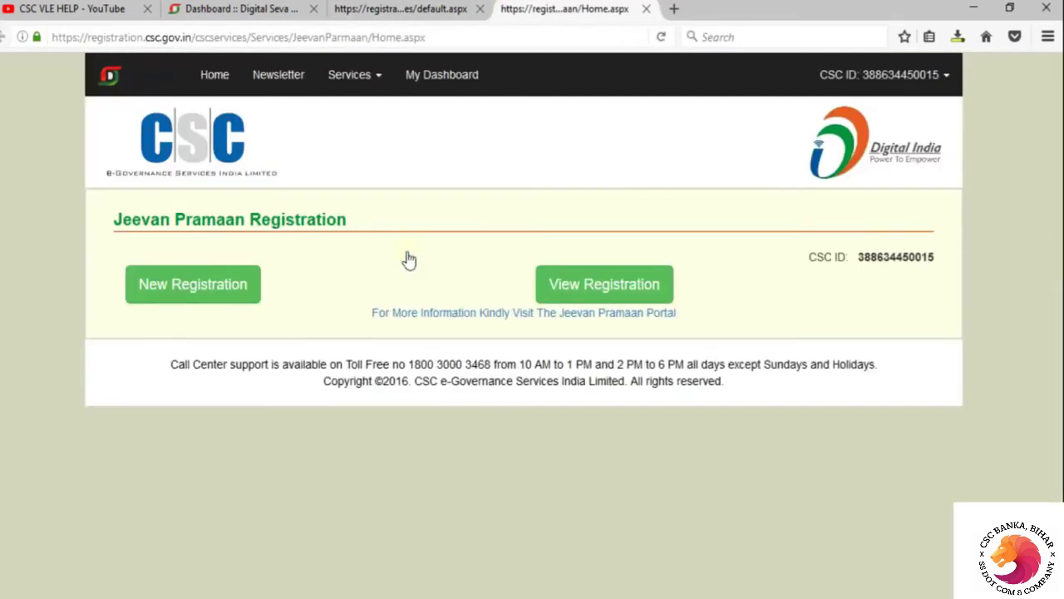
click(611, 295)
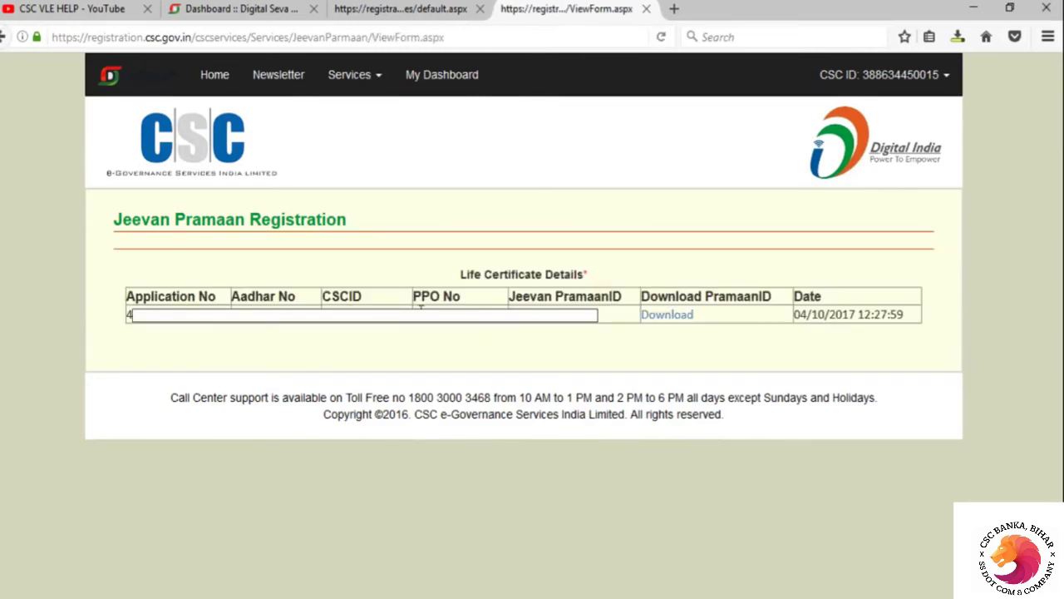
click(669, 323)
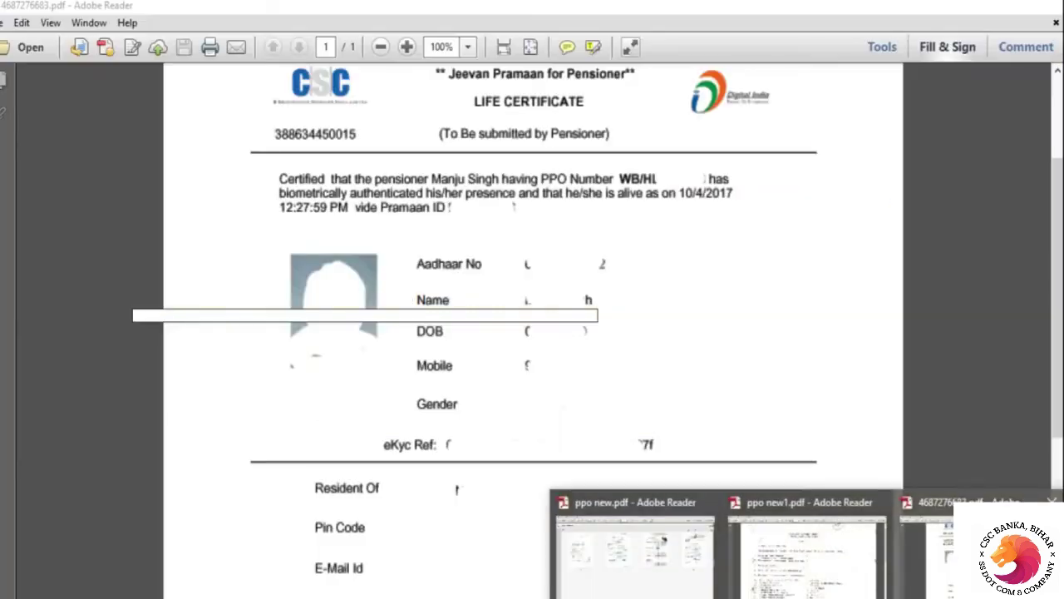
Bring the downloaded life certificate PDF forward in Adobe Reader
click(926, 582)
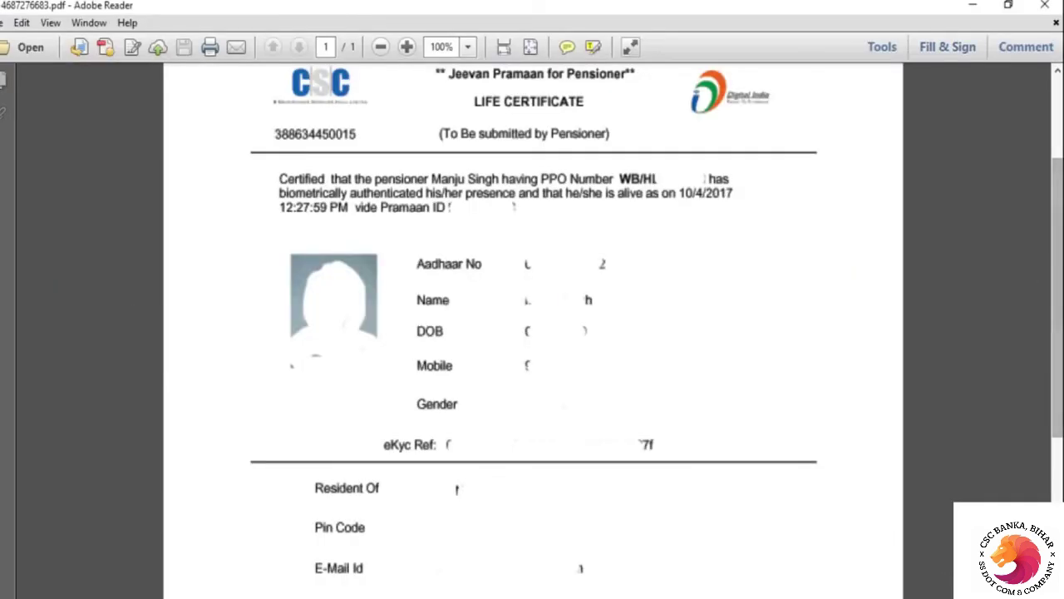
scroll(1052, 284, up, 3)
drag(1060, 127, 1060, 122)
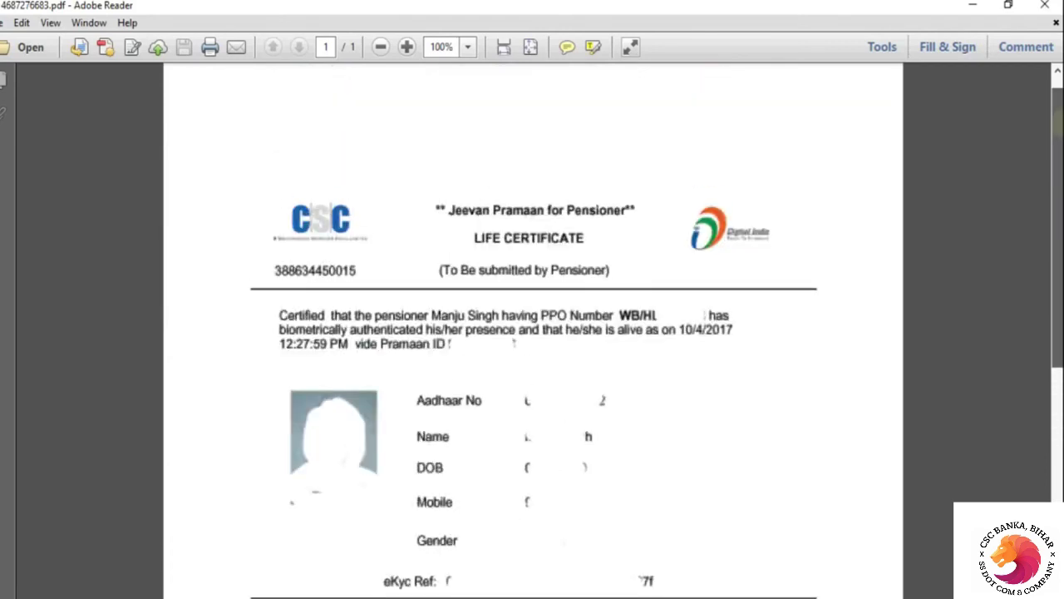
scroll(224, 129, down, 3)
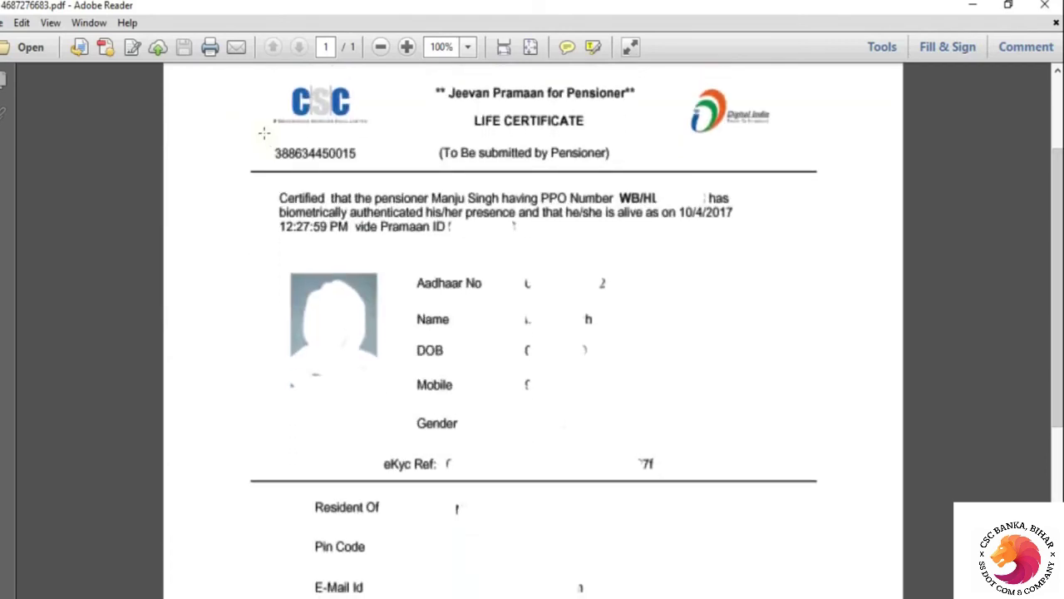
Snapshot-select the CSC ID, then scroll the certificate down to the closing disclaimer
drag(263, 131, 384, 173)
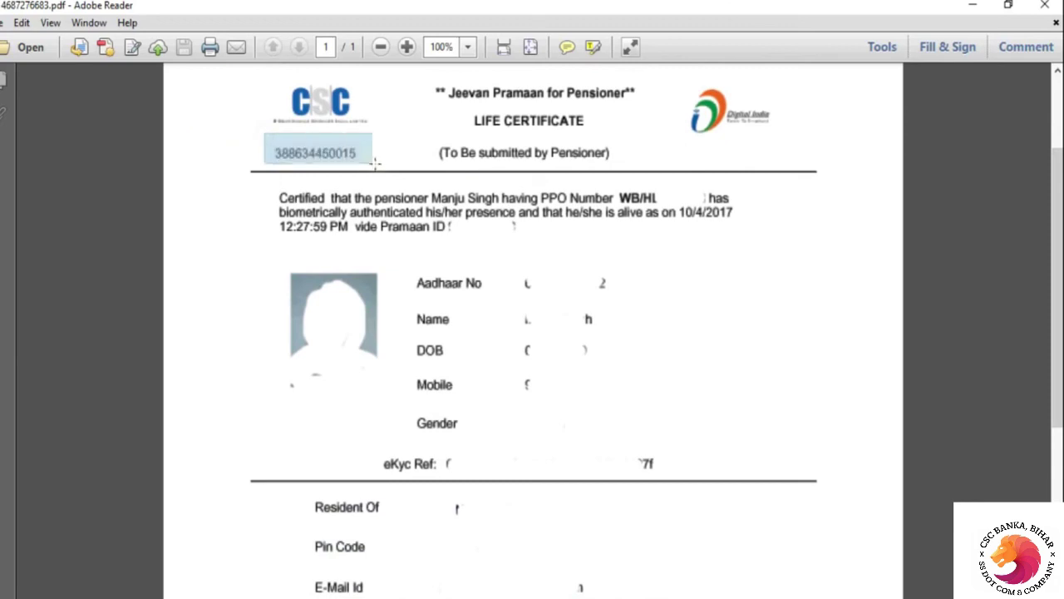
click(261, 191)
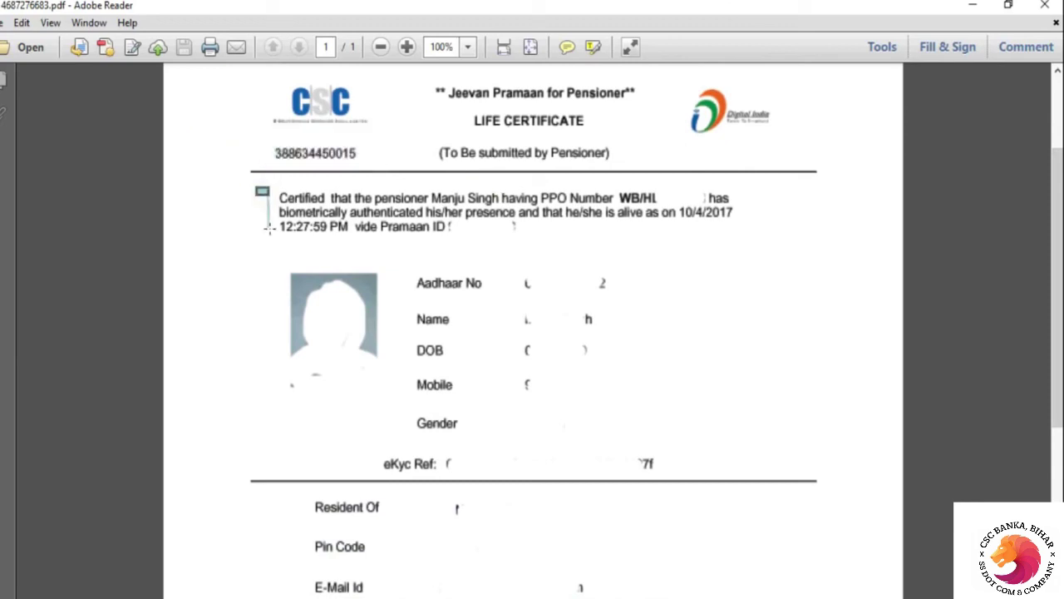
drag(1056, 143, 1055, 268)
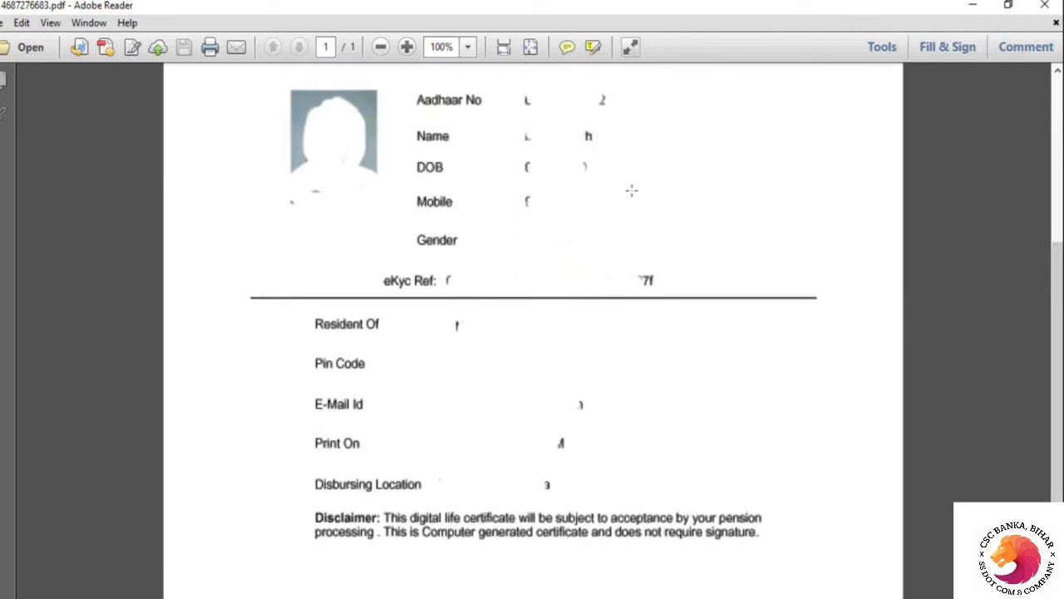
drag(1058, 336, 1057, 429)
mouse_move(1057, 465)
mouse_down()
mouse_move(1050, 146)
mouse_move(1052, 472)
mouse_up()
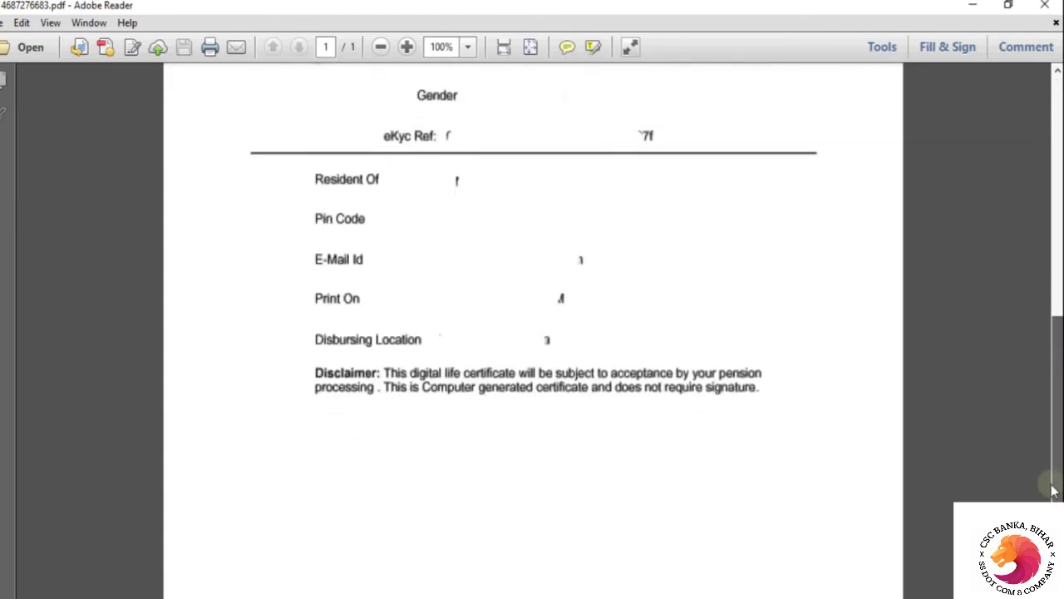